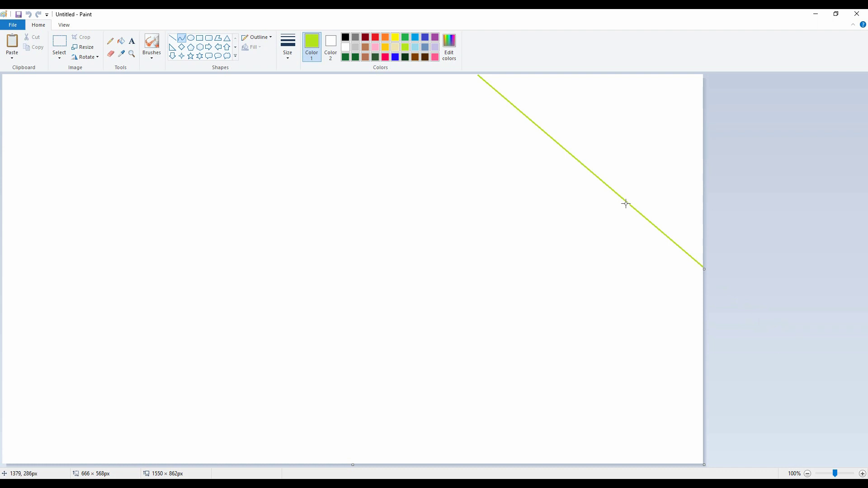
Bend the lime line into an arc around the upper-right corner and add a second arc outside it in a darker lime shade.
left_click_drag(626, 203, 803, 223)
left_click(449, 45)
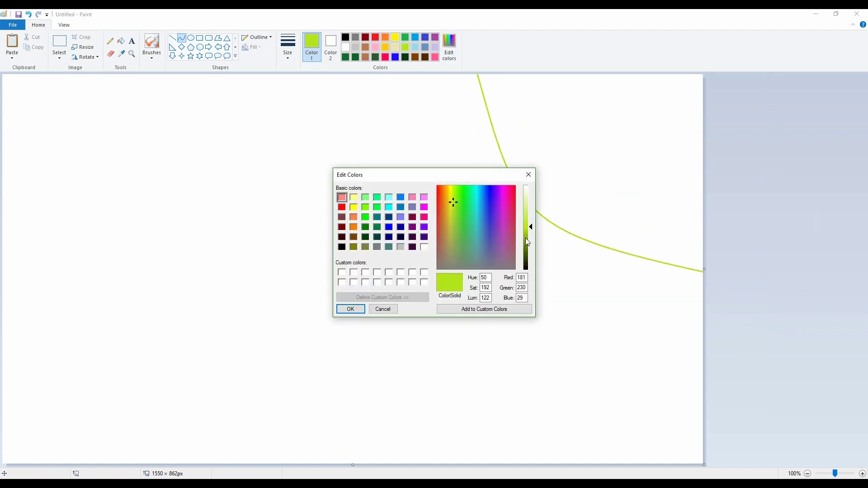
left_click(526, 242)
left_click(351, 308)
mouse_move(358, 76)
left_mouse_down()
mouse_move(413, 176)
mouse_move(712, 376)
left_mouse_up()
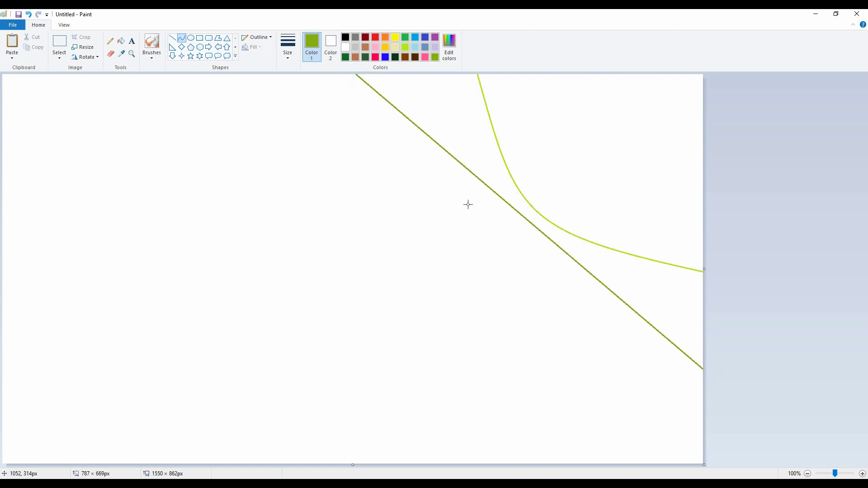
left_click_drag(468, 204, 417, 407)
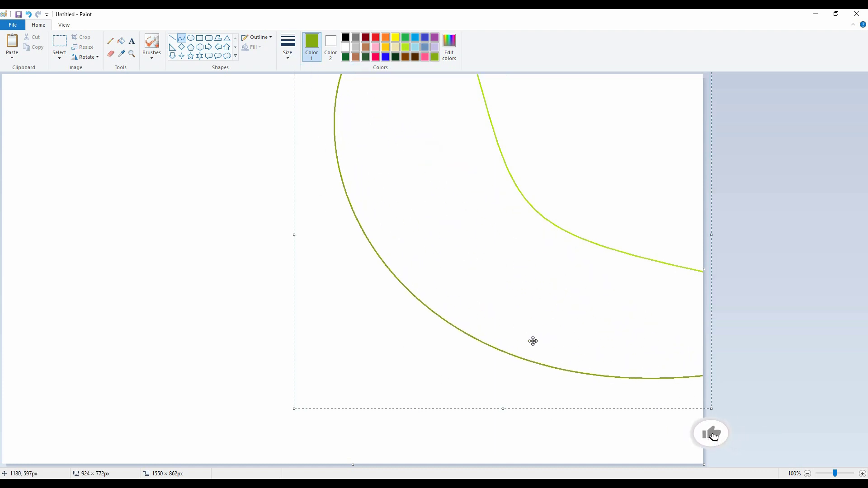
left_click_drag(533, 341, 551, 345)
left_click(256, 293)
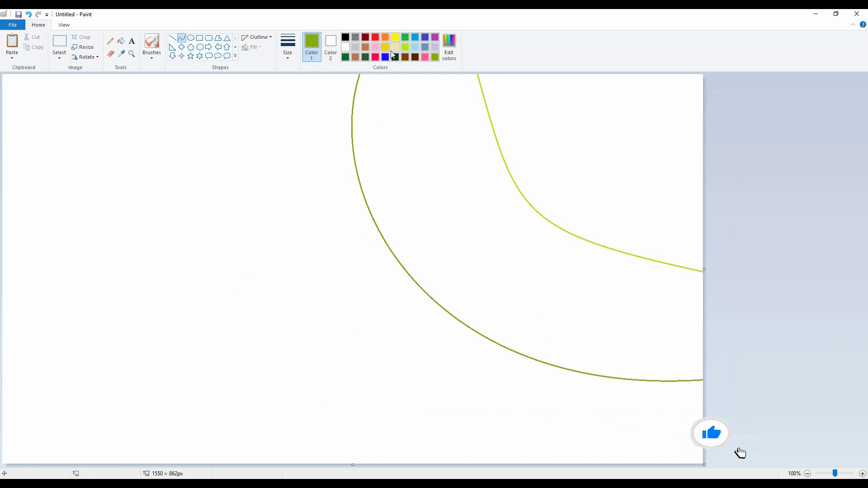
Draw a third, wider arc outside the other two in a still darker olive green, shifted slightly right and down.
left_click(448, 46)
left_click(528, 248)
left_click(349, 308)
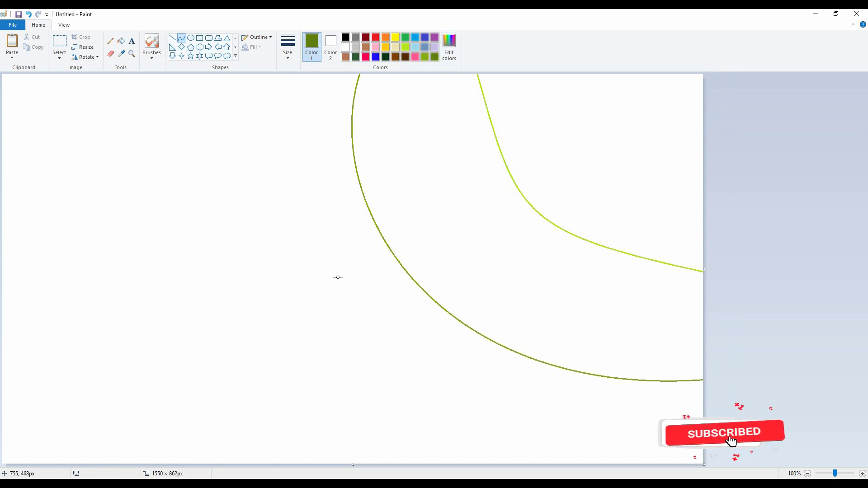
left_click_drag(236, 74, 576, 465)
mouse_move(378, 236)
left_mouse_down()
mouse_move(213, 237)
mouse_move(253, 411)
mouse_move(289, 460)
left_mouse_up()
left_click_drag(213, 75, 207, 64)
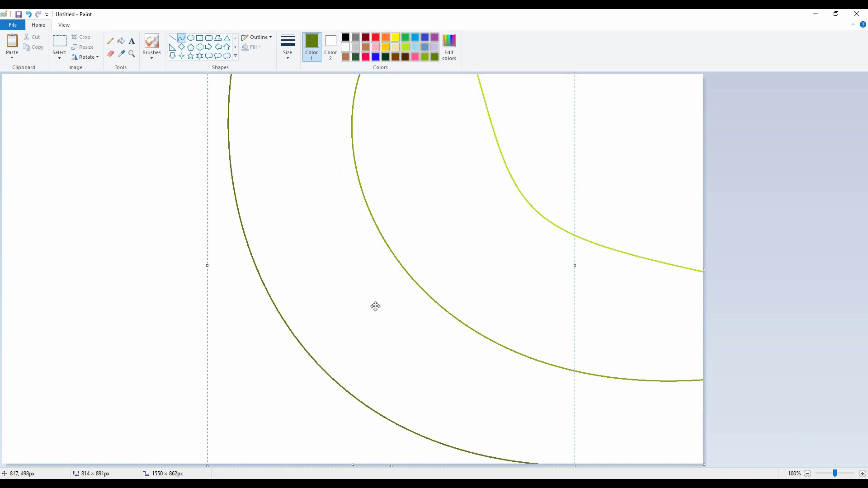
left_click_drag(574, 467, 588, 485)
left_click_drag(519, 418, 533, 424)
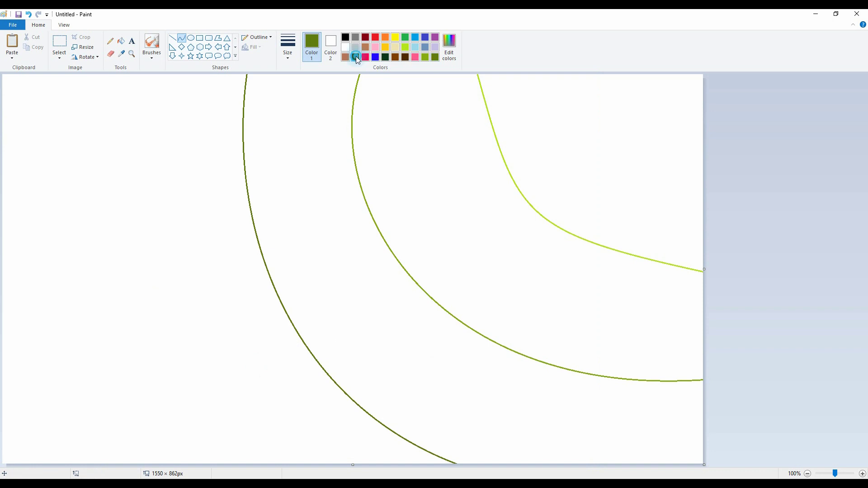
Draw a fourth arc in dark green near the canvas's left side, running from the upper edge to the lower edge.
left_click(356, 57)
left_click_drag(116, 75, 284, 476)
left_click_drag(190, 237, 125, 257)
mouse_move(127, 271)
left_mouse_down()
mouse_move(133, 381)
mouse_move(125, 384)
mouse_move(233, 423)
mouse_move(278, 461)
mouse_move(211, 409)
left_mouse_up()
Fill the five bands from the upper-right corner outward with lime, darker lime, olive, dark green and very dark green.
left_click(405, 47)
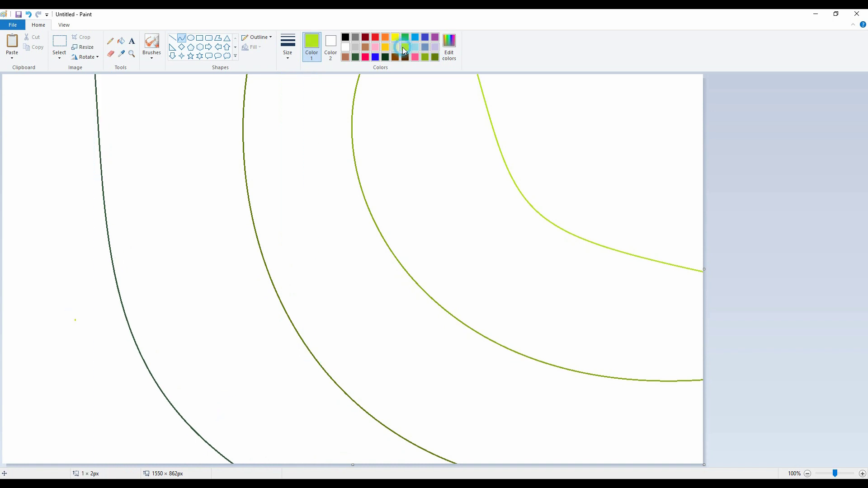
left_click(122, 40)
left_click(543, 136)
left_click(425, 57)
left_click(419, 126)
left_click(435, 57)
left_click(274, 114)
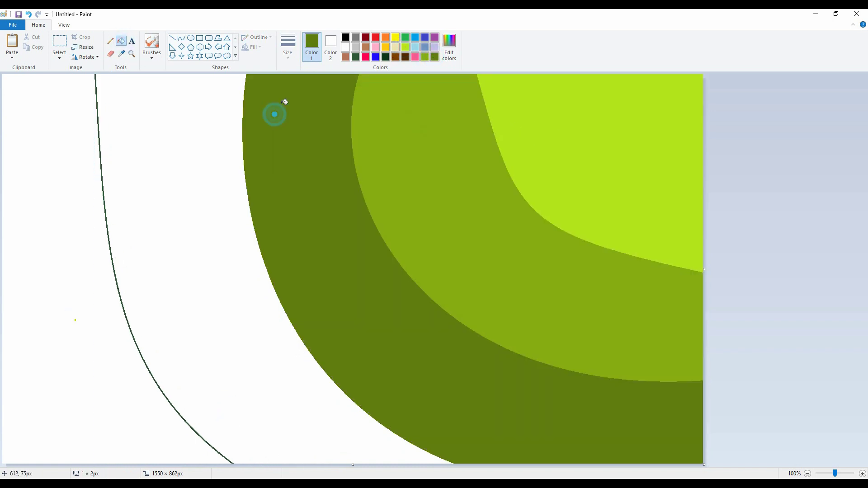
left_click(355, 57)
left_click(203, 113)
left_click(386, 57)
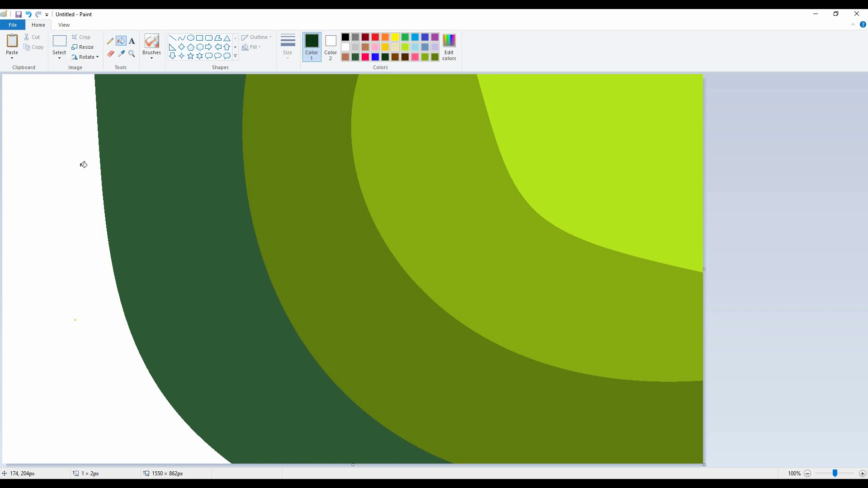
left_click(82, 164)
Squash the image to 3 pixels high without keeping the aspect ratio, and stretch it back to 862 pixels high.
left_click(83, 47)
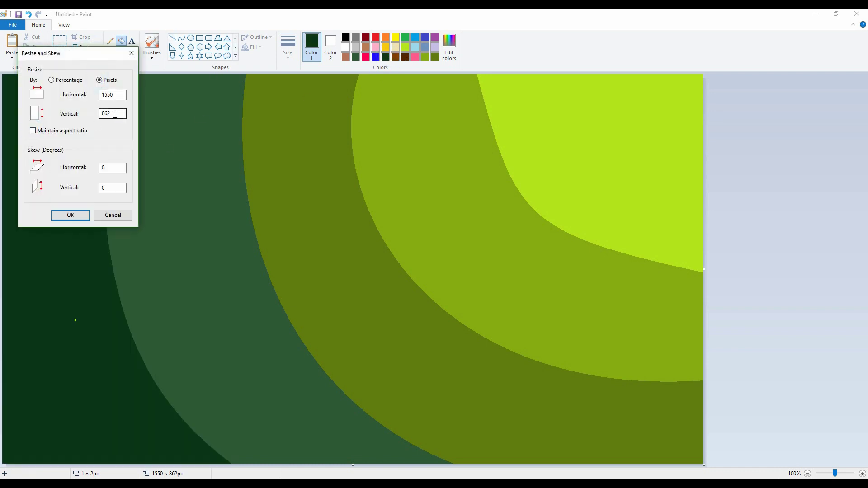
type("3")
key("Return")
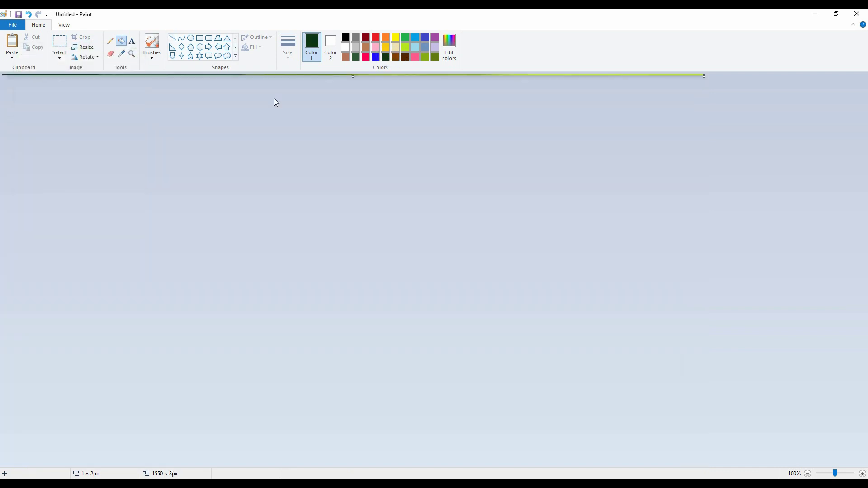
left_click(89, 47)
left_click(99, 79)
left_click(31, 130)
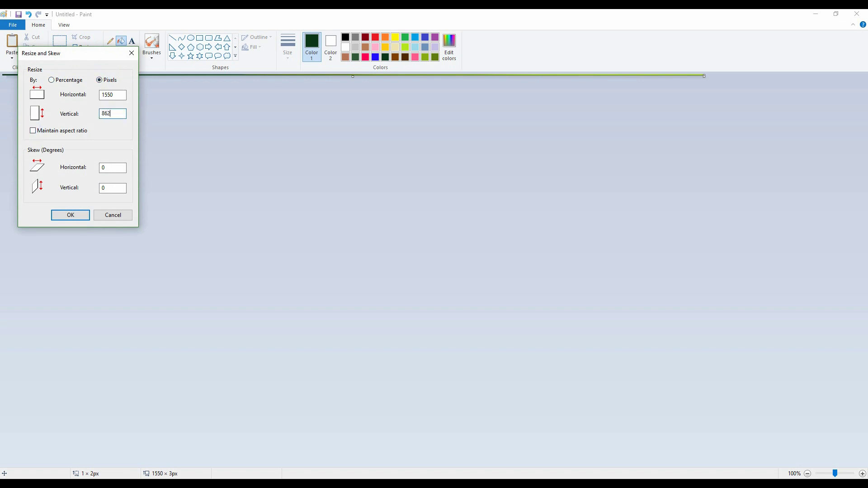
type("862")
key("Return")
Squash the image to 9 pixels wide and stretch it back to 1550 pixels wide to blend the colors.
left_click(94, 52)
left_click(100, 80)
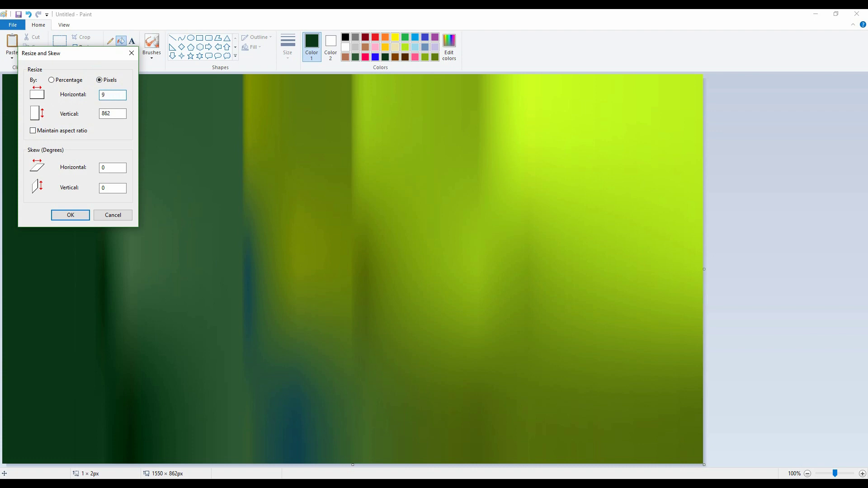
left_click(71, 214)
left_click(84, 47)
double_click(112, 94)
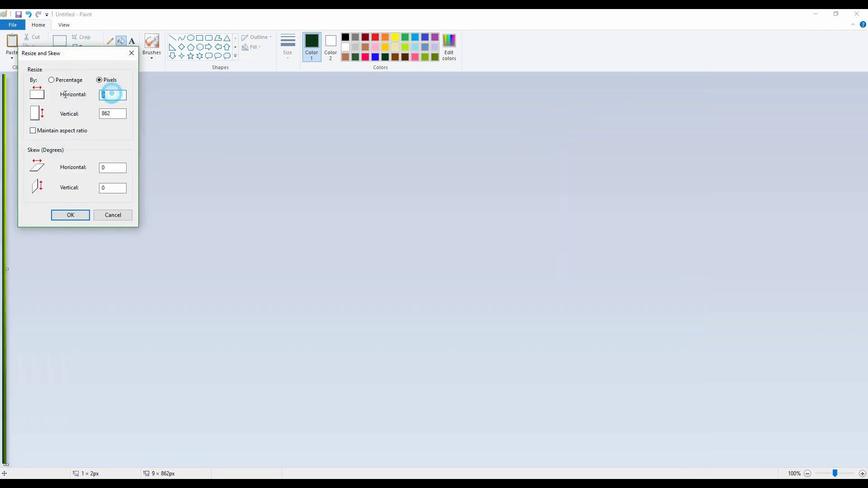
type("1550")
key("Return")
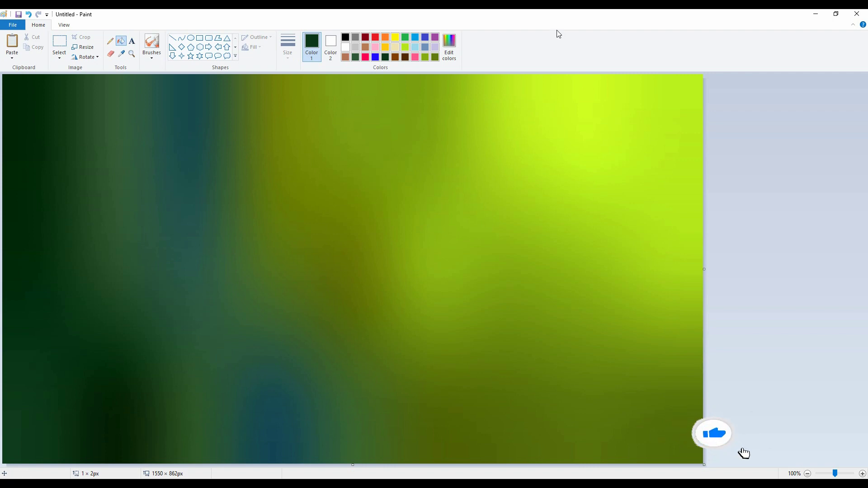
Set the foreground color to black.
left_click(346, 37)
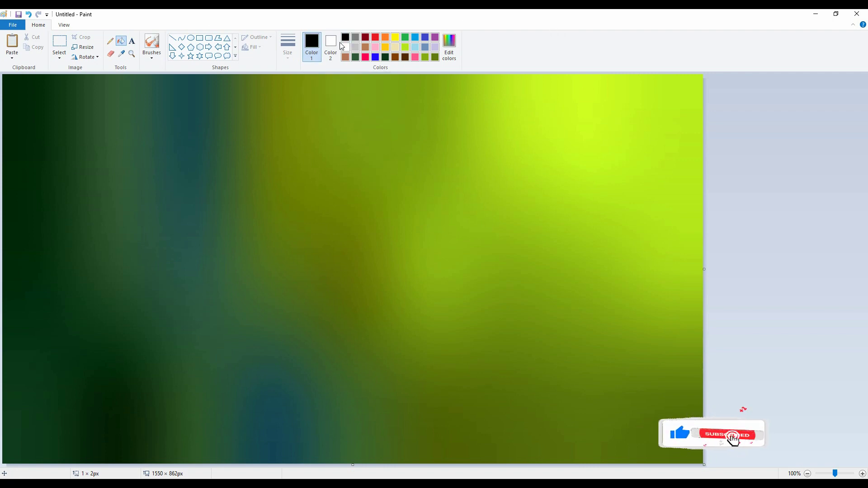
left_click(182, 38)
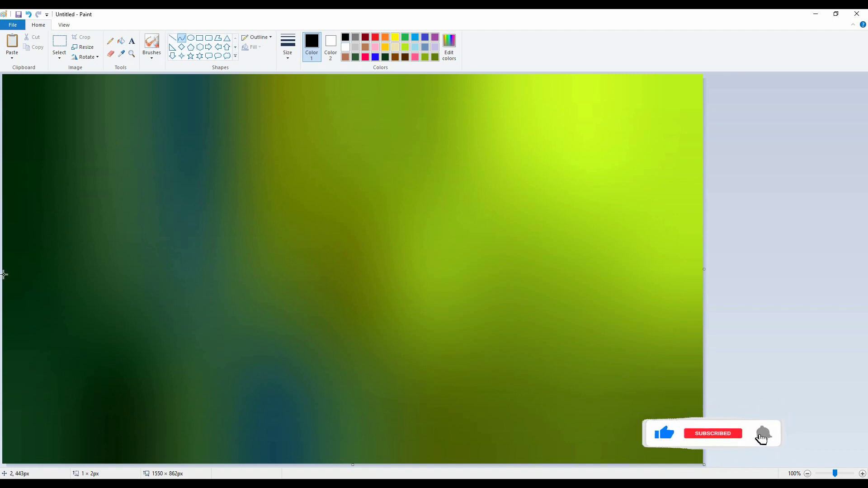
left_click(173, 38)
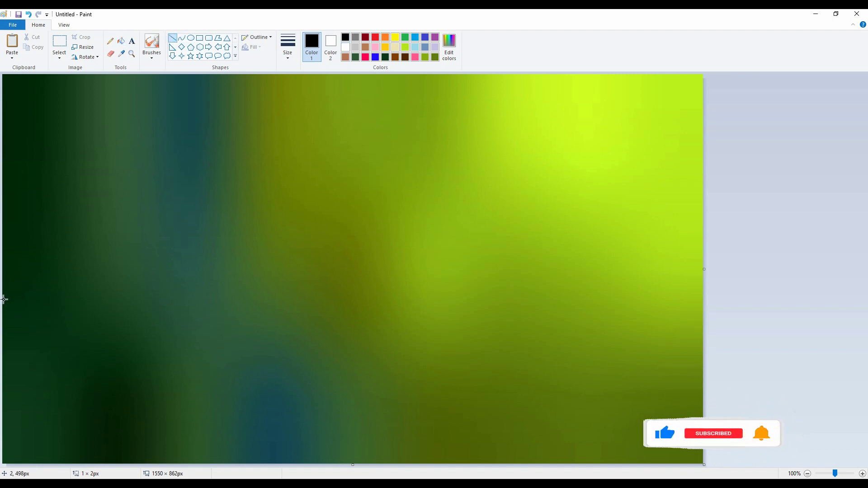
left_click_drag(4, 301, 441, 298)
left_click_drag(364, 307, 344, 310)
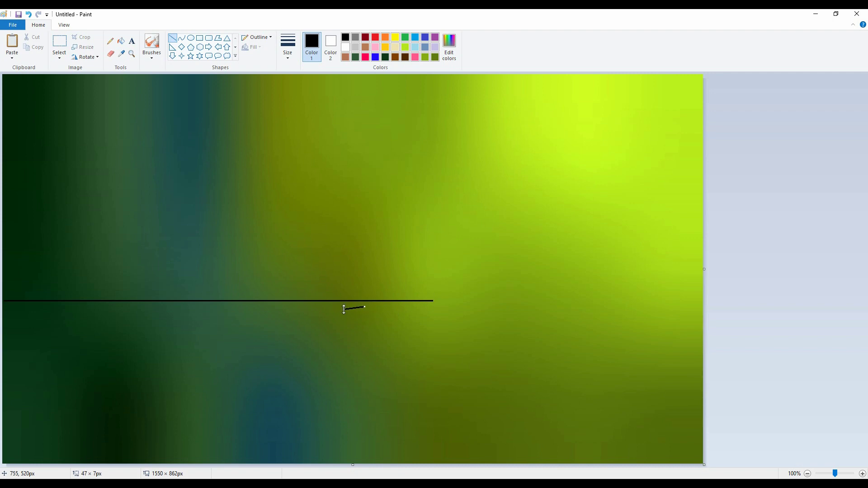
left_click_drag(432, 301, 381, 319)
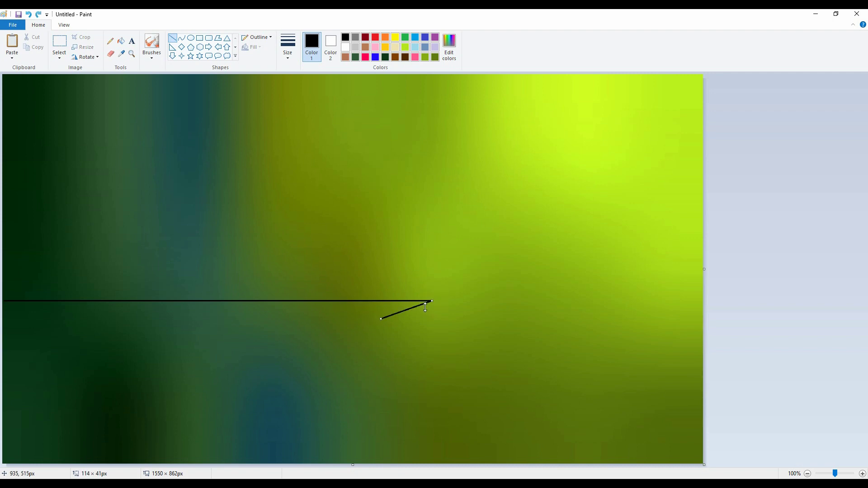
left_click(227, 38)
left_click_drag(227, 310, 392, 309)
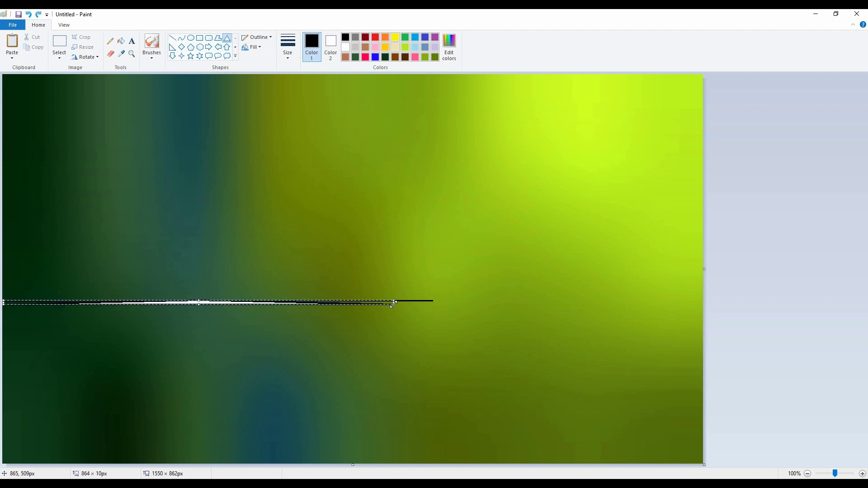
key("ctrl+z")
Draw a thin polygon spike about 957 × 65 px from the canvas's left edge, using solid fill and black as Color 2.
left_click(218, 38)
left_click_drag(4, 301, 433, 308)
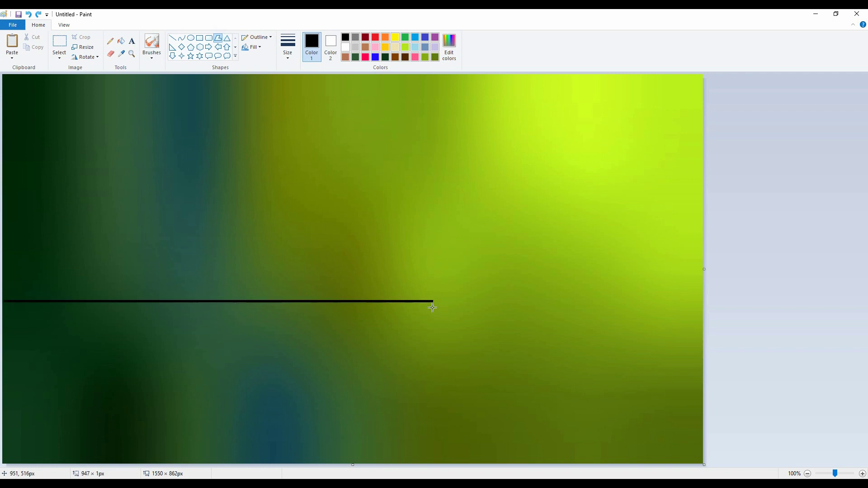
left_click_drag(379, 313, 2, 331)
double_click(2, 330)
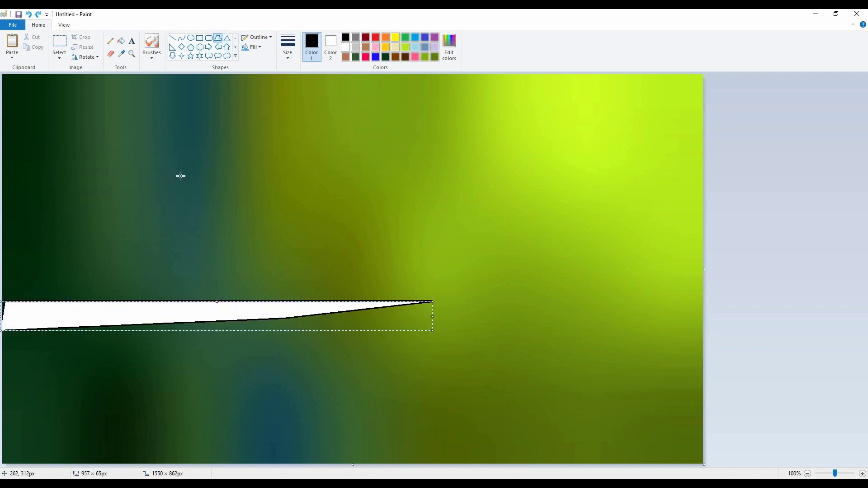
left_click(254, 48)
left_click(255, 70)
left_click(330, 46)
left_click(346, 37)
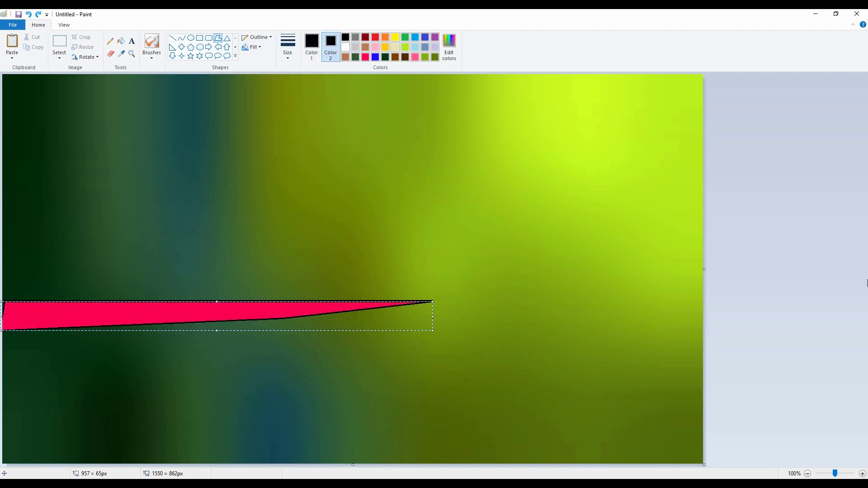
Delete the long spike and draw a shorter triangular spike about 712 × 81 px at the left edge, filled black.
mouse_move(234, 314)
left_mouse_down()
mouse_move(193, 316)
mouse_move(232, 311)
left_mouse_up()
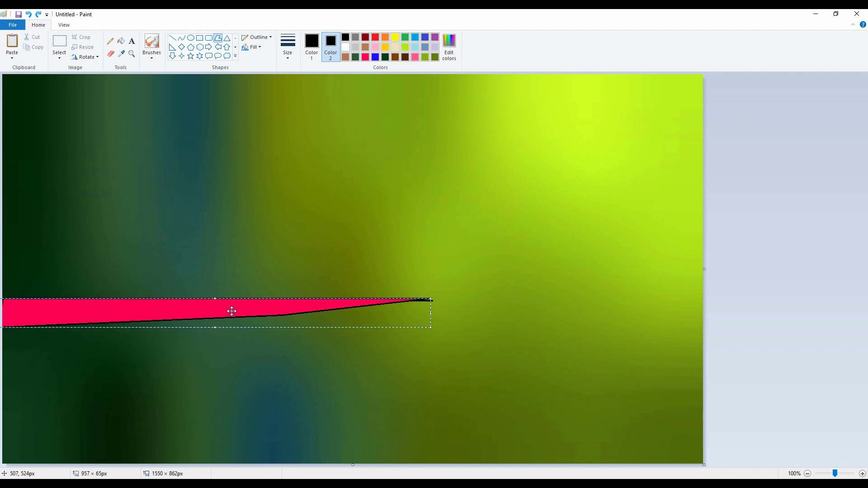
key("Delete")
left_click(216, 39)
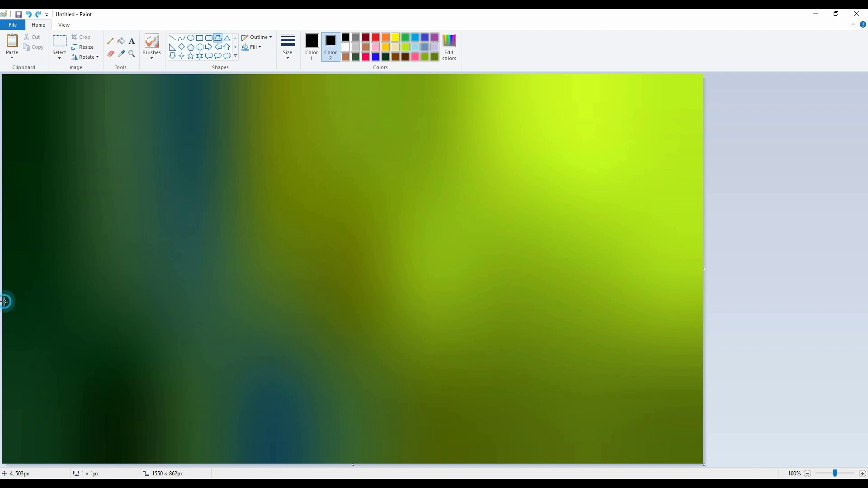
mouse_move(4, 302)
left_mouse_down()
mouse_move(311, 302)
mouse_move(2, 336)
left_mouse_up()
left_click(4, 303)
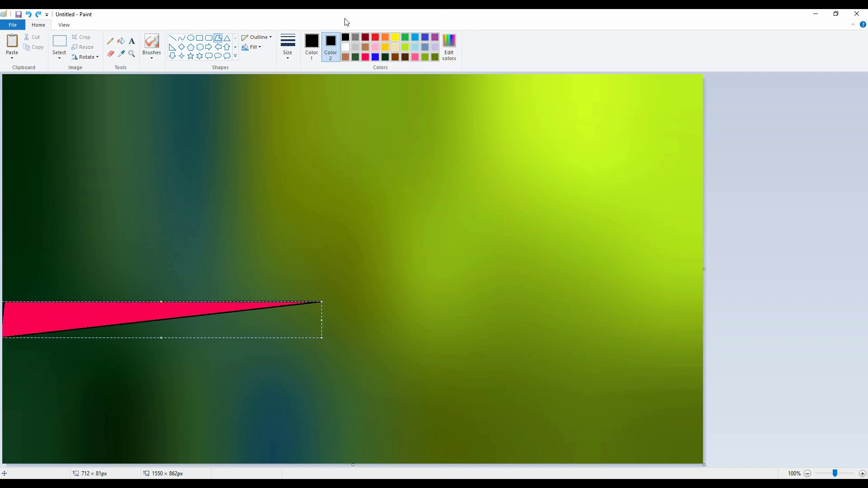
left_click(120, 41)
left_click(120, 308)
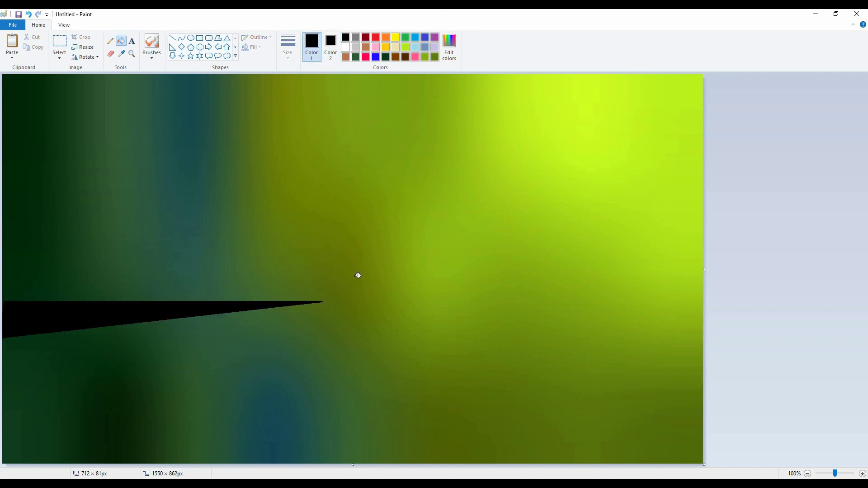
Draw a second black polygon spike about 631 × 98 px just below the first, extending from the left edge.
left_click(218, 38)
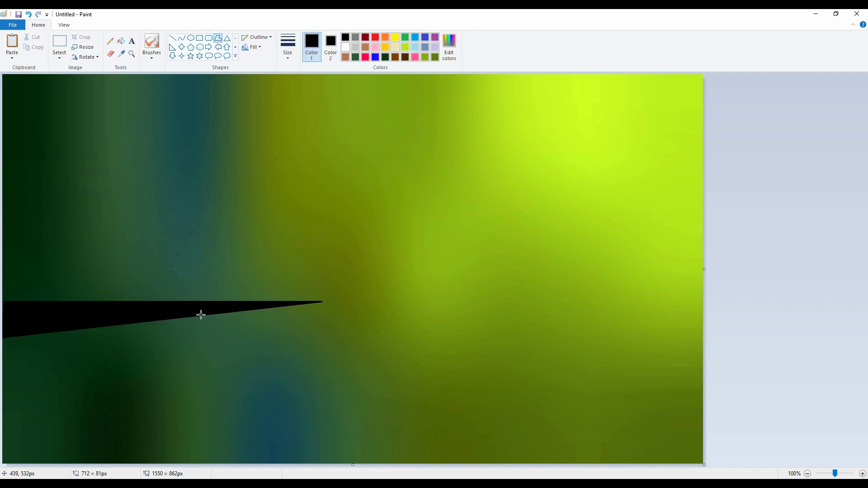
left_click_drag(202, 315, 1, 339)
double_click(54, 329)
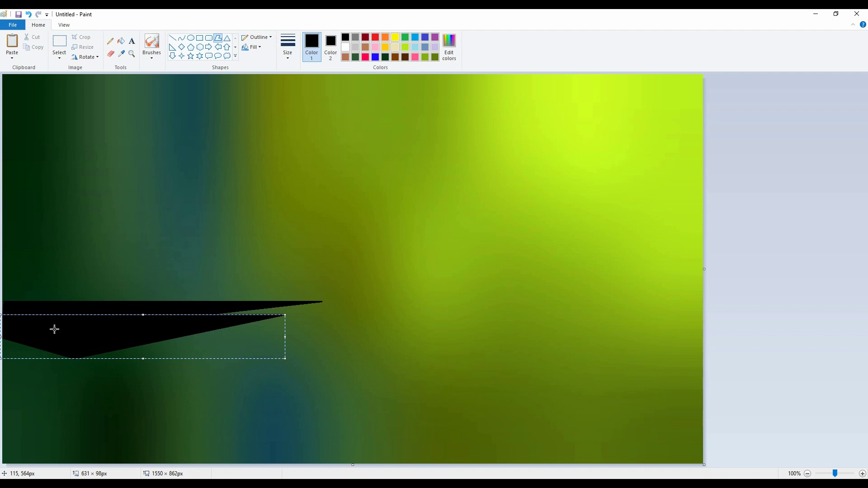
left_click(713, 350)
Draw a third, shorter black polygon spike below the second, tapering down to the canvas's left edge.
left_click_drag(141, 344, 215, 342)
left_click_drag(214, 342, 3, 395)
double_click(2, 395)
left_click(826, 332)
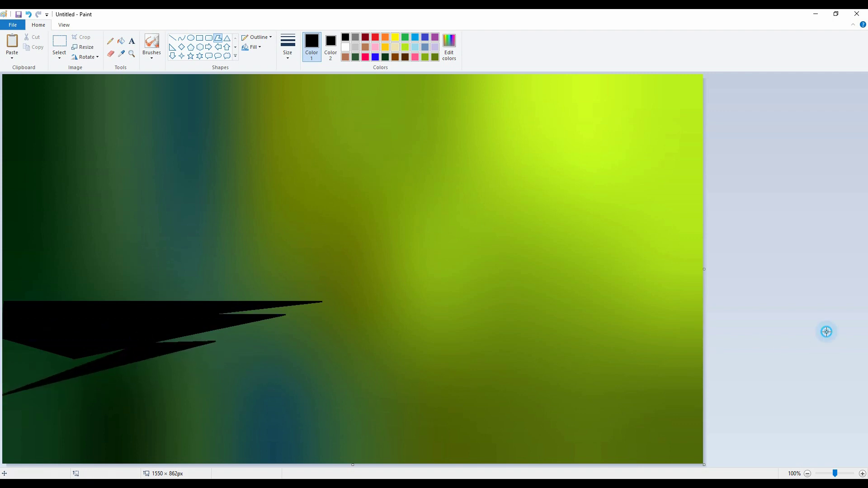
Undo the thin diagonal sliver and draw a black polygon covering the lower-left corner, sloping from the spikes to the lower edge.
left_click_drag(135, 390, 385, 477)
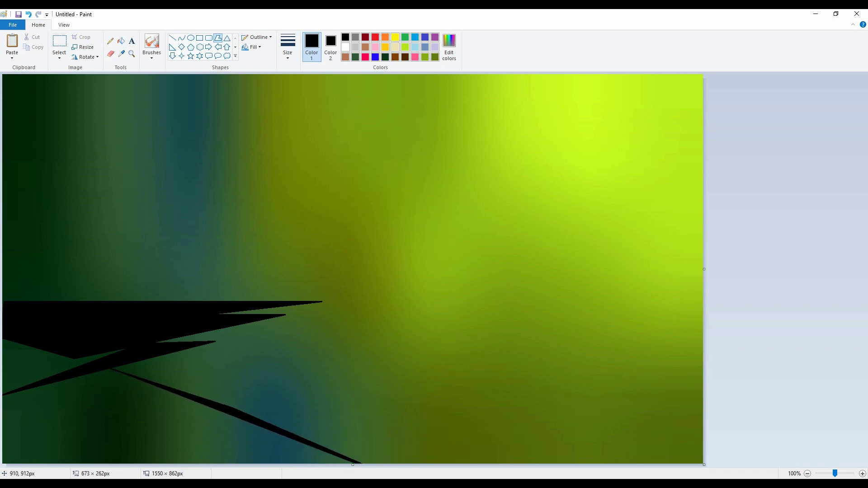
key("ctrl+z")
left_click_drag(90, 374, 311, 463)
mouse_move(311, 463)
left_mouse_down()
mouse_move(7, 461)
mouse_move(1, 329)
left_mouse_up()
double_click(2, 329)
left_click(124, 76)
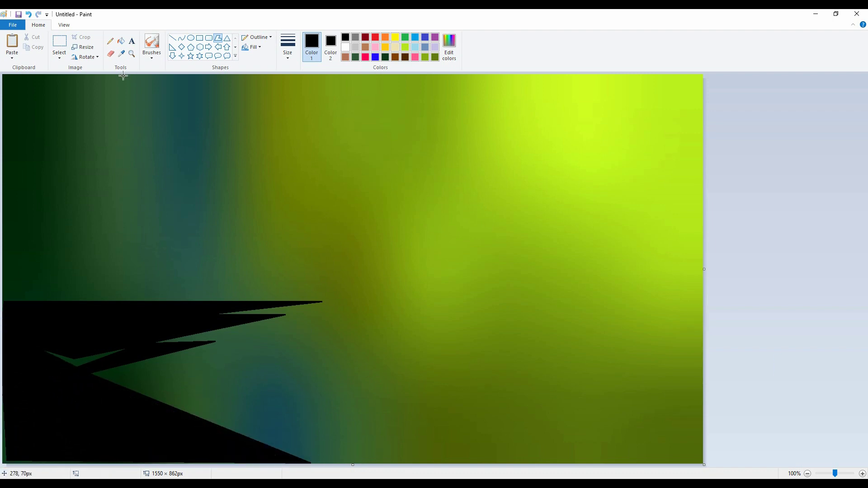
Paint over the small green gap between the spikes and the lower-left black shape with a black brush.
left_click(59, 55)
left_click(725, 118)
left_click(151, 56)
left_click(151, 72)
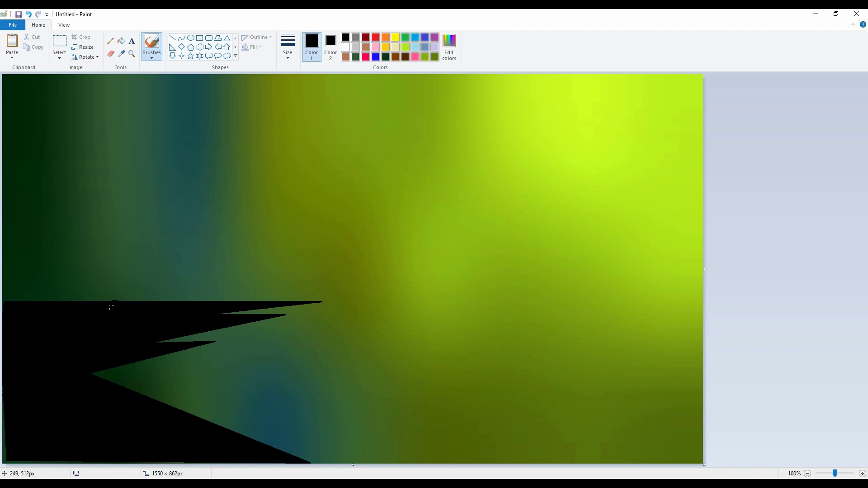
Paint a small black bump at the canvas's left edge and draw a low black polygon peak about 305 × 35 px on the top spike's tip.
left_click_drag(25, 304, 8, 296)
left_click(218, 38)
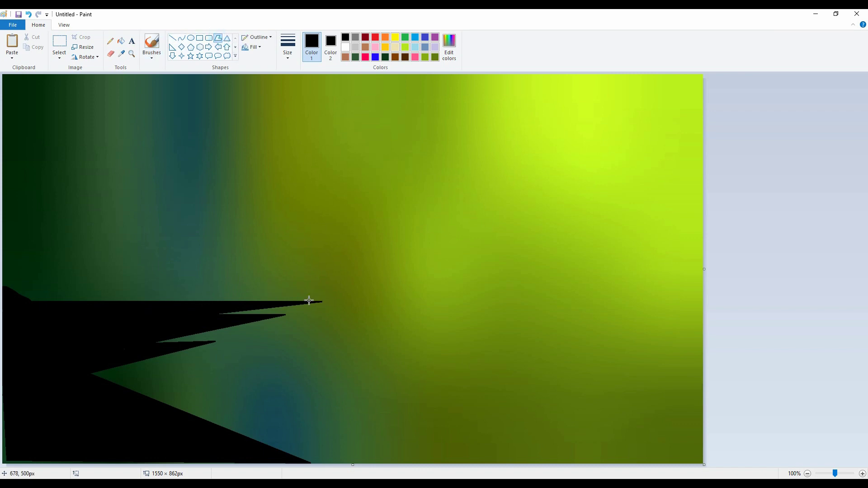
left_click_drag(265, 286, 174, 301)
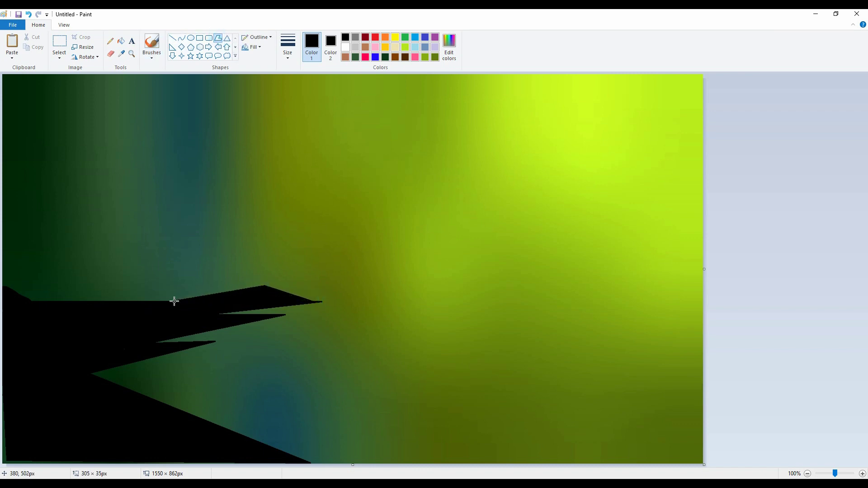
double_click(307, 302)
left_click_drag(268, 294, 273, 293)
left_click(298, 234)
Draw a wider black polygon peak about 426 × 91 px beside the low peak and shift it slightly so it joins the rocks.
left_click_drag(165, 281, 127, 261)
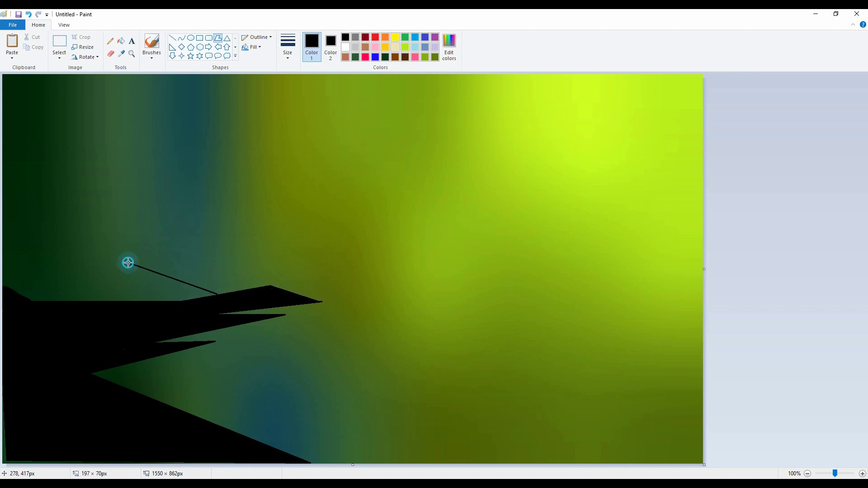
left_click(29, 300)
left_click(214, 295)
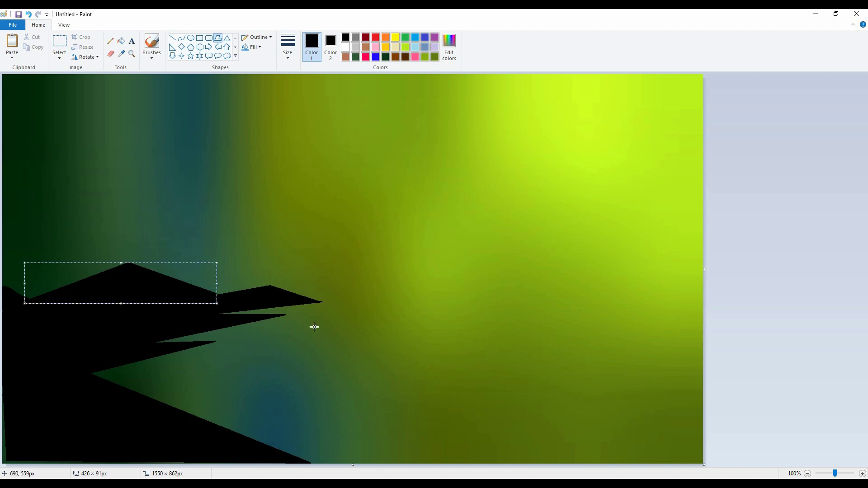
left_click_drag(179, 290, 182, 292)
left_click(255, 242)
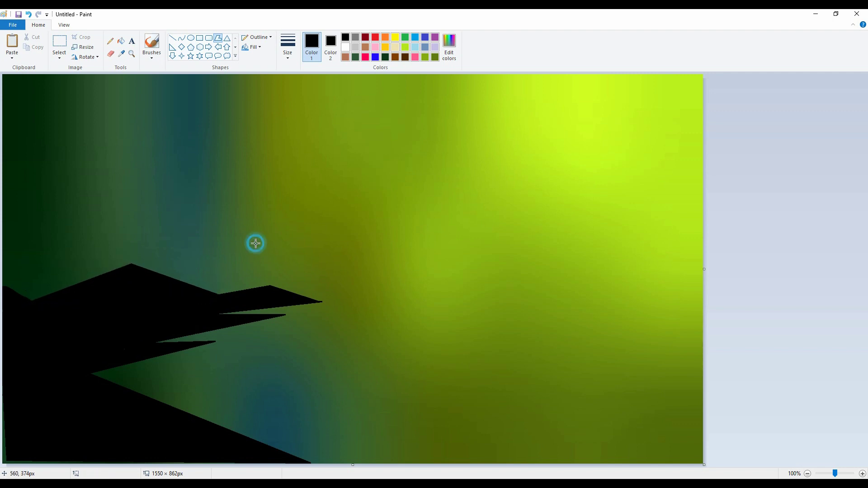
Draw a black polygon slope about 103 × 87 px at the canvas's left edge, descending to the foot of the wide peak.
mouse_move(41, 301)
left_mouse_down()
mouse_move(1, 278)
mouse_move(46, 300)
left_mouse_up()
left_click(40, 301)
key("ctrl+z")
left_click(21, 315)
left_click(12, 317)
left_click(4, 280)
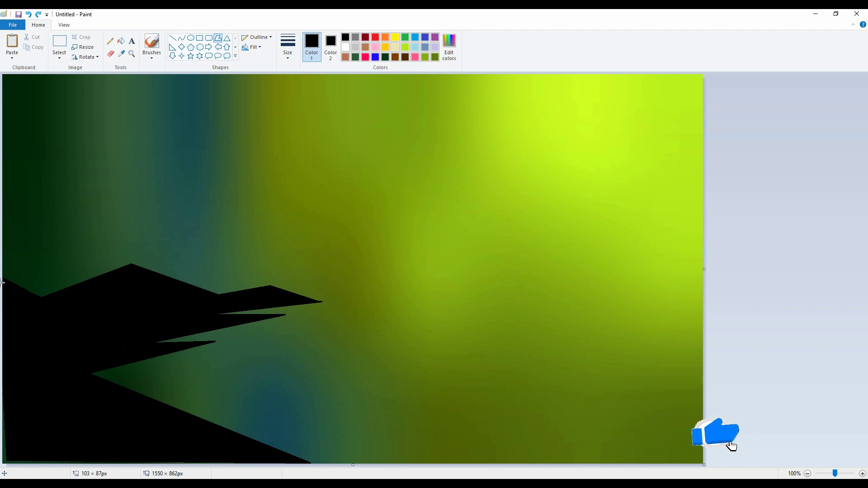
left_click(867, 297)
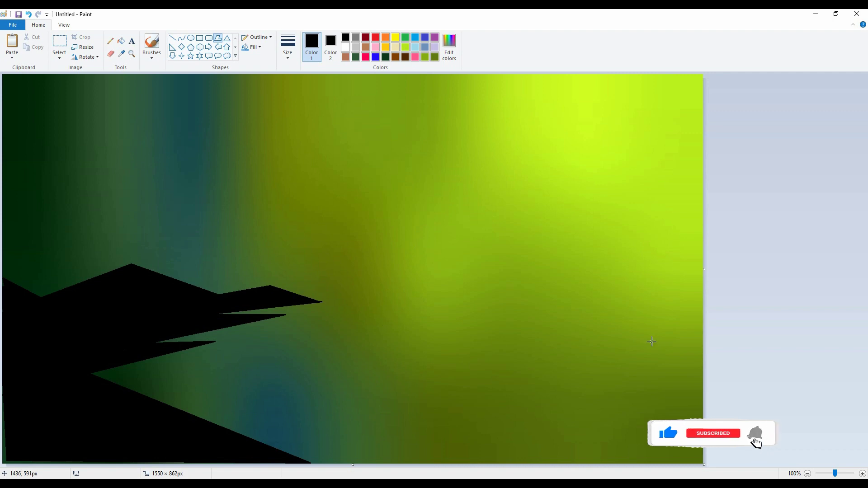
Draw a black curve about 370 × 837 px from the canvas's upper edge to the lower-left land, bowed outward to the right.
left_click(182, 39)
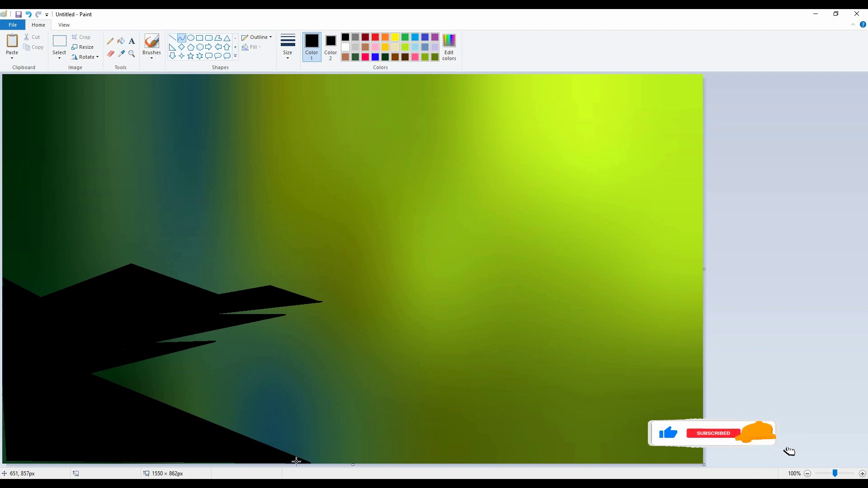
left_click_drag(297, 458, 412, 316)
key("ctrl+z")
left_click_drag(408, 75, 259, 441)
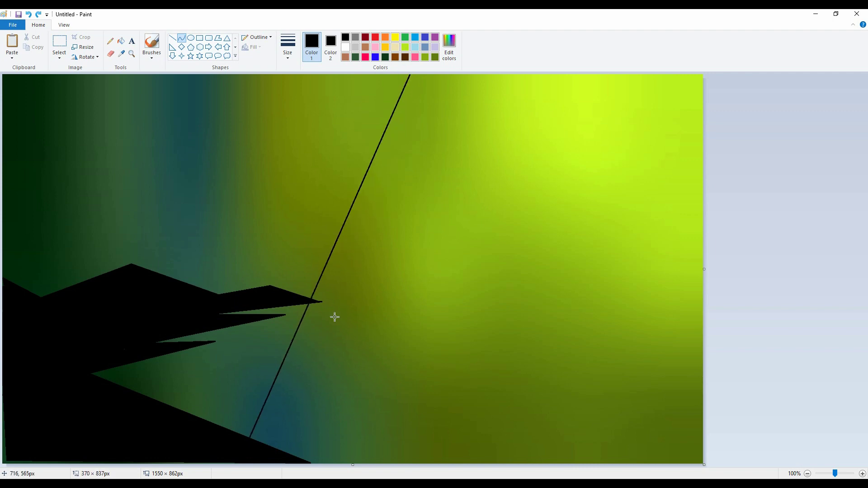
mouse_move(333, 316)
left_mouse_down()
mouse_move(361, 277)
mouse_move(402, 351)
mouse_move(384, 348)
left_mouse_up()
Thicken the curve's line into a heavy black stroke and set it on the canvas.
key("ctrl+plus")
key("ctrl+plus")
key("ctrl+plus")
key("ctrl+plus")
key("ctrl+plus")
key("ctrl+plus")
key("ctrl+plus")
key("ctrl+plus")
key("ctrl+plus")
key("ctrl+plus")
key("ctrl+plus")
key("ctrl+plus")
key("ctrl+plus")
key("ctrl+plus")
key("ctrl+plus")
key("ctrl+plus")
key("ctrl+plus")
key("ctrl+plus")
key("ctrl+plus")
key("ctrl+plus")
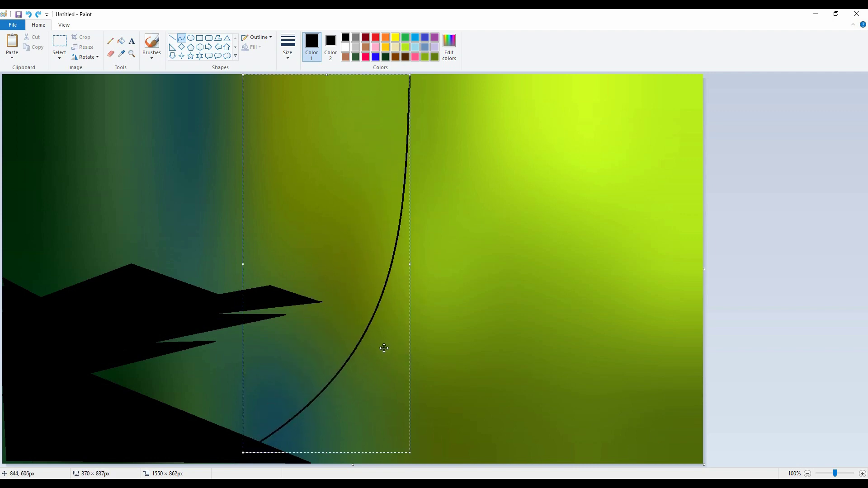
left_click(444, 246)
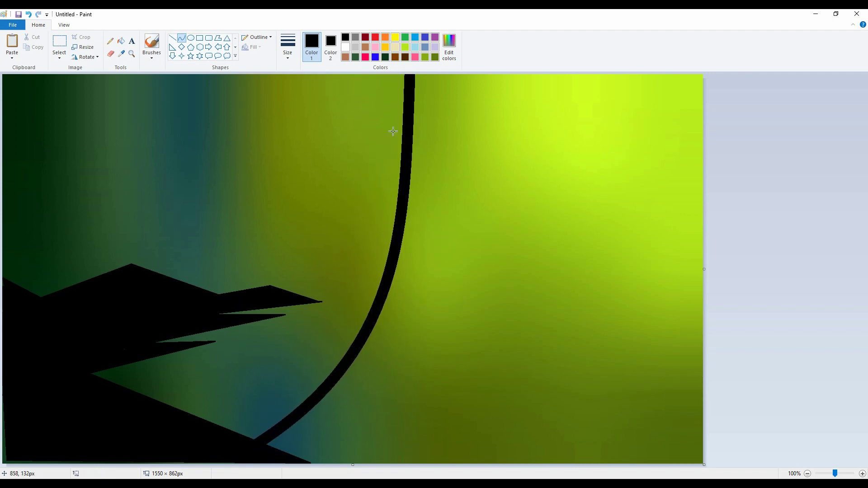
Draw a second thick black curve about 280 × 746 px along the first one's outer side, ending farther right on the land.
mouse_move(412, 116)
left_mouse_down()
mouse_move(287, 457)
mouse_move(237, 454)
mouse_move(290, 456)
left_mouse_up()
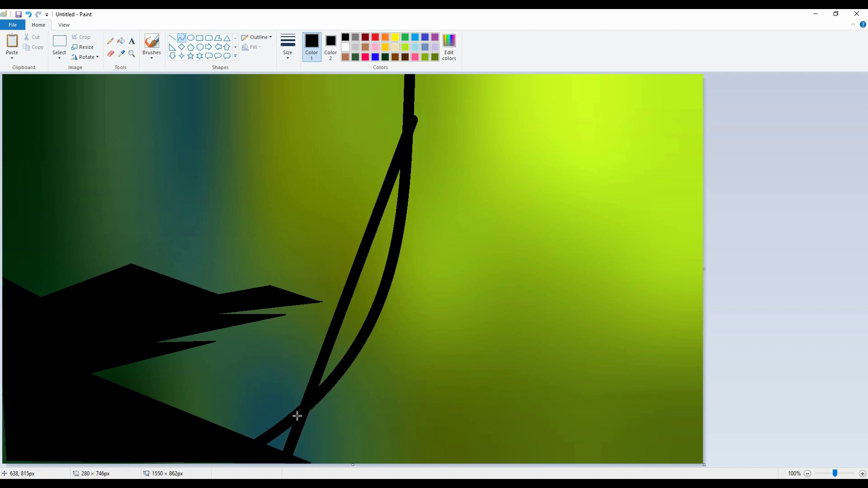
mouse_move(296, 415)
left_mouse_down()
mouse_move(401, 333)
mouse_move(389, 341)
mouse_move(378, 379)
left_mouse_up()
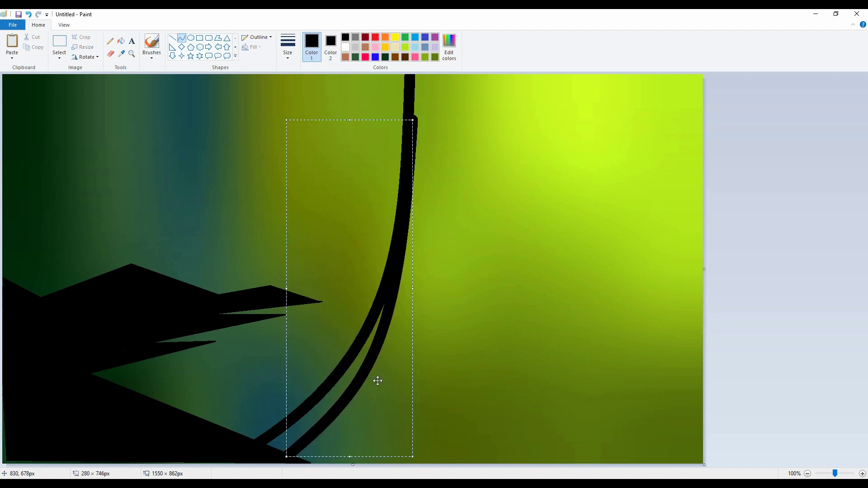
left_click(467, 287)
Fill the green gap between the two curves with further thick black curves to form a solid tree trunk.
mouse_move(385, 306)
left_mouse_down()
mouse_move(287, 450)
mouse_move(268, 448)
left_mouse_up()
left_click_drag(317, 393, 342, 392)
left_click(832, 376)
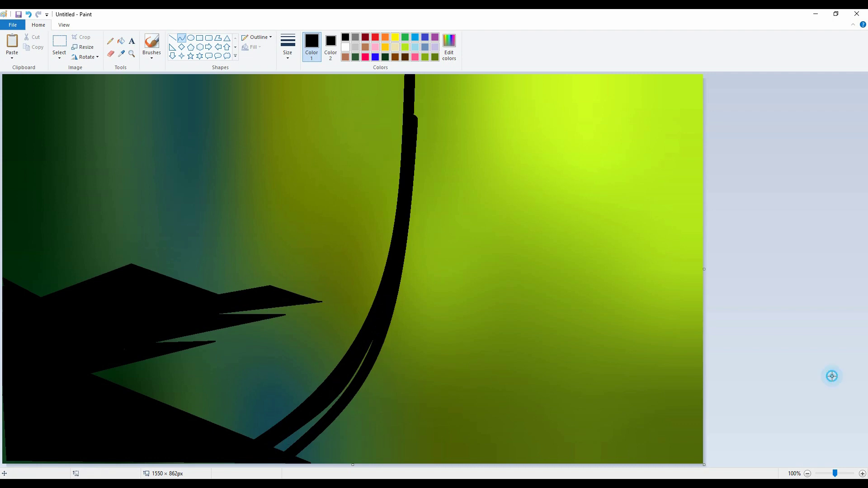
left_click_drag(375, 338, 281, 444)
left_click(307, 418)
left_click(311, 424)
left_click(409, 387)
left_click_drag(373, 354, 320, 419)
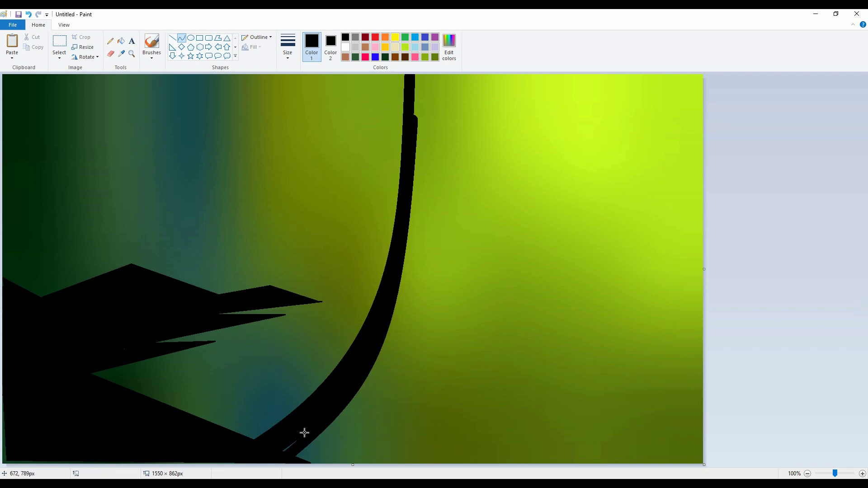
left_click(835, 253)
Paint over the trunk's lower left side down to the land with a black brush, and undo the short trial branch.
left_click(152, 43)
mouse_move(361, 341)
left_mouse_down()
mouse_move(275, 426)
mouse_move(245, 438)
left_mouse_up()
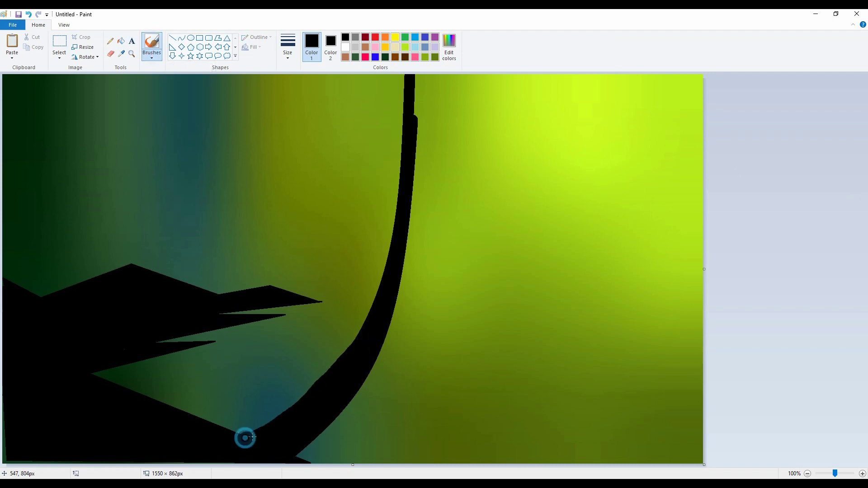
mouse_move(366, 327)
left_mouse_down()
mouse_move(370, 287)
mouse_move(355, 213)
left_mouse_up()
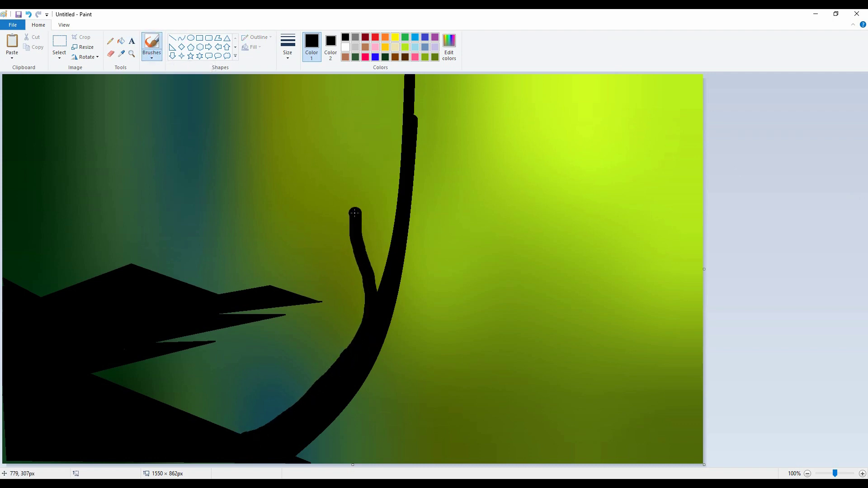
key("ctrl+z")
Paint a wavy black branch from the trunk up and left to the canvas's upper edge, and thicken its bends and base.
mouse_move(332, 374)
left_mouse_down()
mouse_move(363, 323)
mouse_move(371, 259)
mouse_move(360, 218)
mouse_move(332, 192)
mouse_move(303, 125)
mouse_move(242, 75)
left_mouse_up()
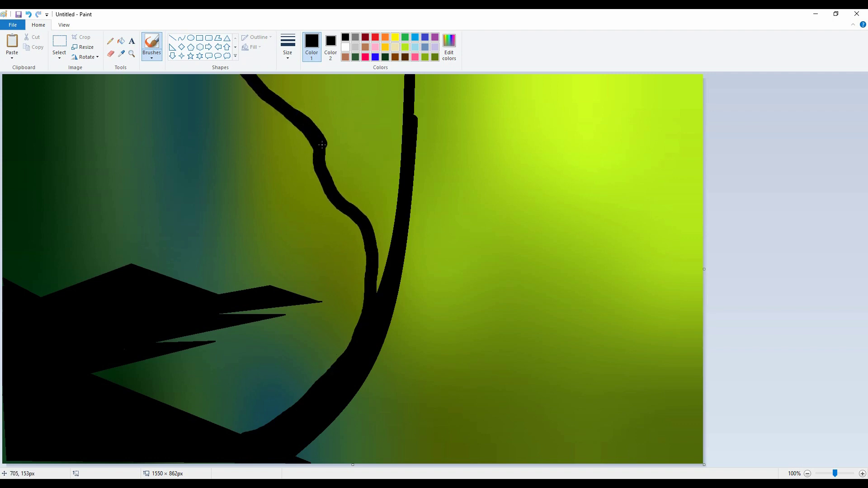
left_click_drag(323, 145, 343, 197)
left_click_drag(376, 228, 382, 281)
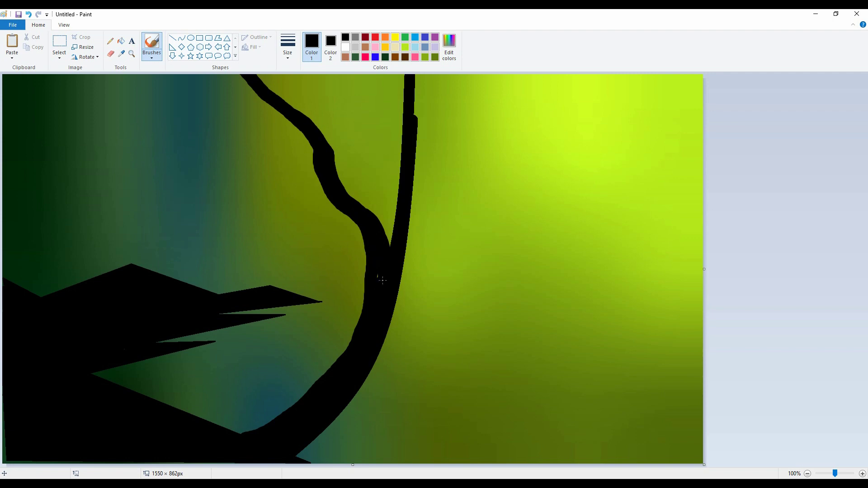
Widen the trunk's base to the canvas's lower edge and paint an uneven black contour along the trunk's right side.
left_click_drag(317, 425, 305, 474)
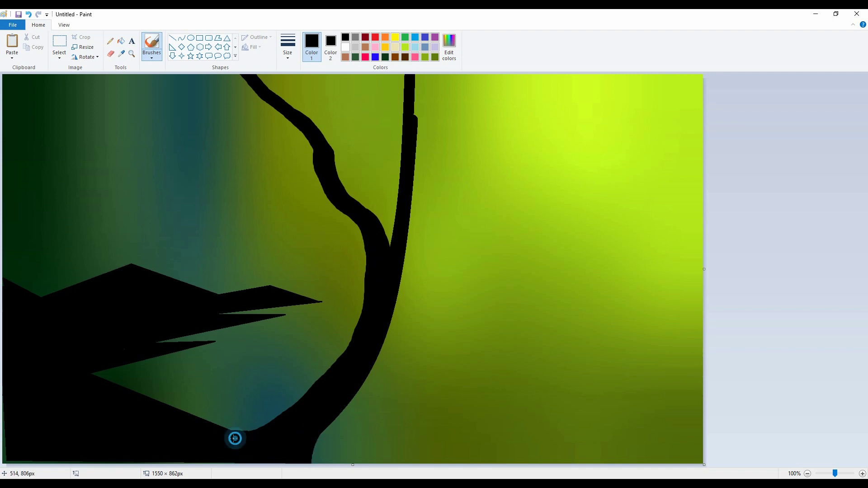
left_click_drag(326, 428, 315, 474)
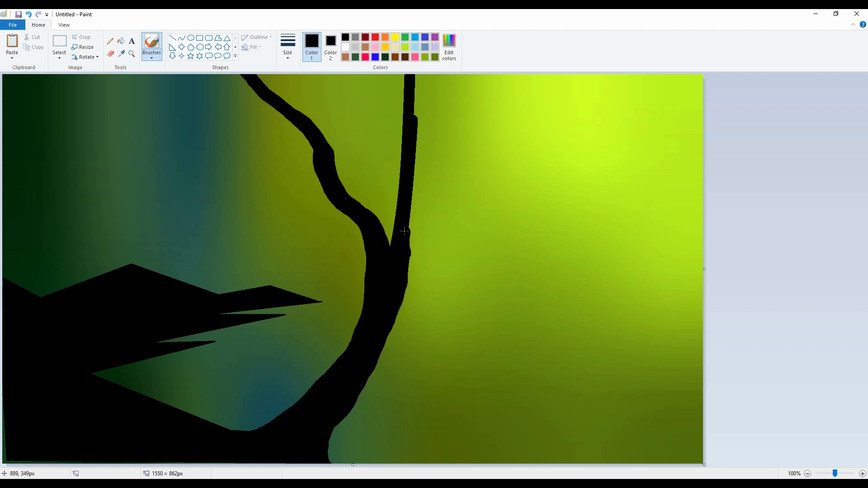
left_click_drag(326, 457, 318, 444)
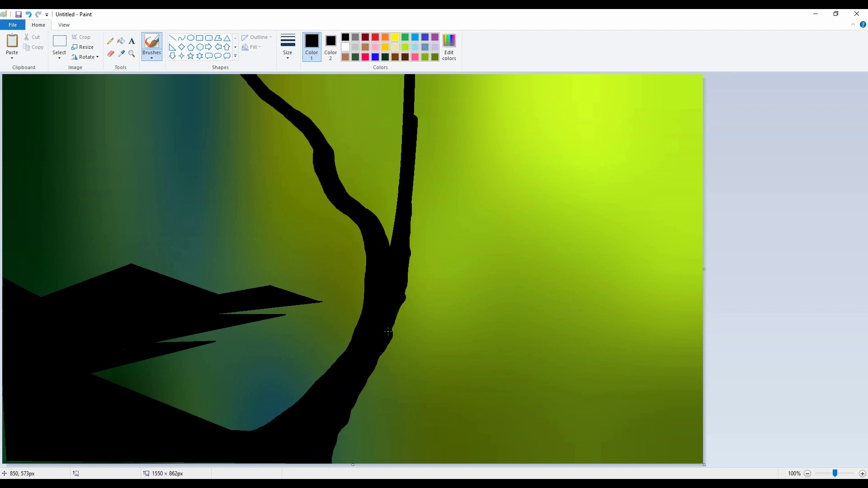
Paint a long black branch from the trunk to the canvas's right edge and thicken the half nearest the trunk.
mouse_move(364, 362)
left_mouse_down()
mouse_move(402, 311)
mouse_move(507, 260)
mouse_move(591, 285)
mouse_move(706, 209)
left_mouse_up()
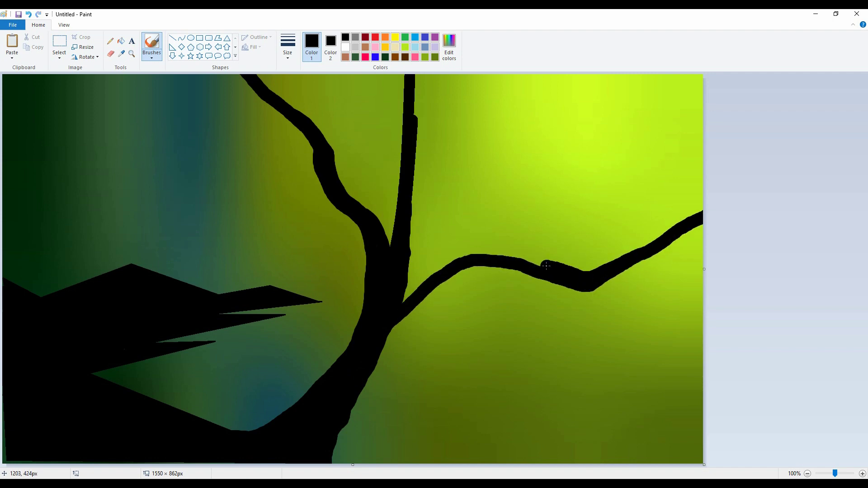
left_click_drag(454, 264, 394, 300)
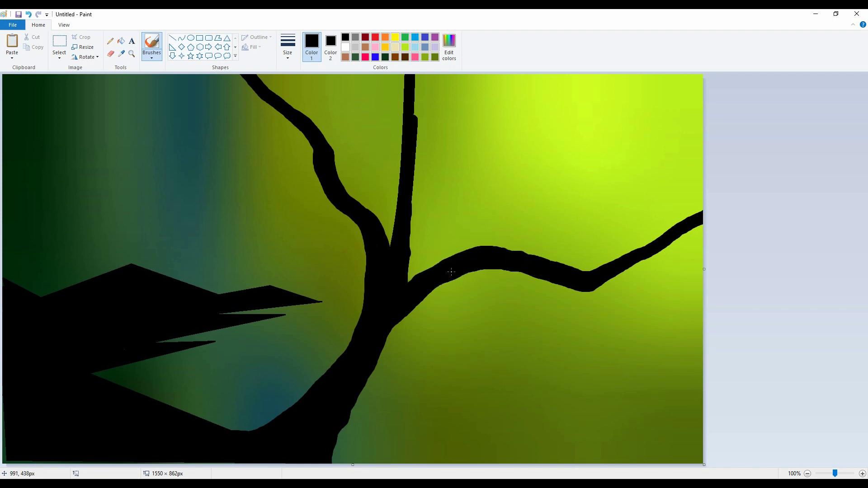
Broaden the trunk's right side below the long branch and thicken the central upright stem up to the canvas's upper edge.
mouse_move(403, 311)
left_mouse_down()
mouse_move(384, 342)
mouse_move(430, 292)
mouse_move(385, 353)
mouse_move(426, 297)
mouse_move(349, 459)
left_mouse_up()
mouse_move(380, 369)
left_mouse_down()
mouse_move(344, 447)
mouse_move(332, 450)
mouse_move(352, 435)
mouse_move(337, 429)
left_mouse_up()
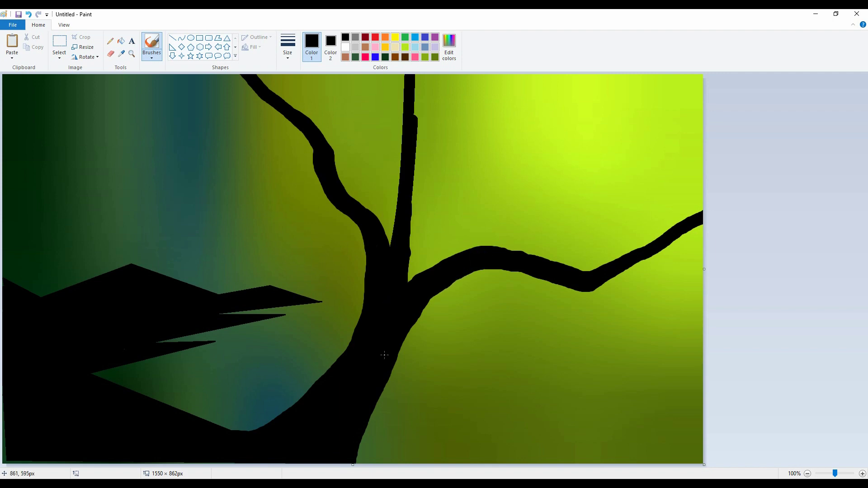
left_click_drag(404, 288, 412, 254)
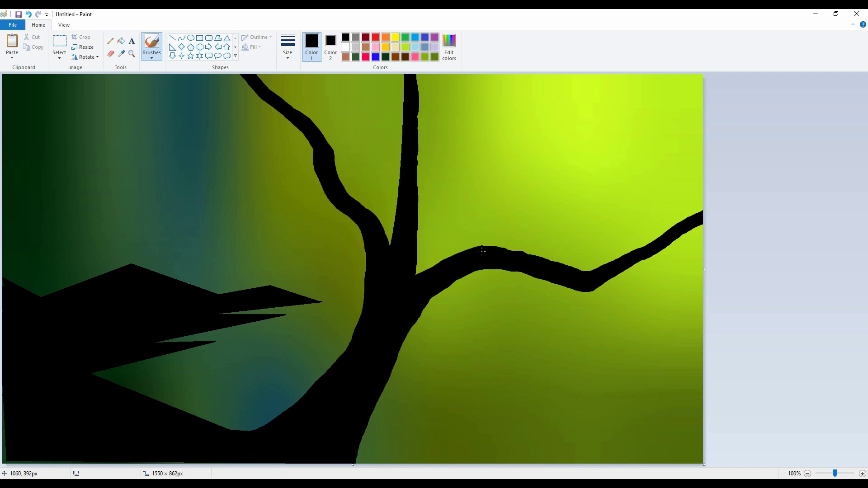
Paint black branches to the upper edge, one from the long right branch and one from each side of the central stem.
mouse_move(482, 252)
left_mouse_down()
mouse_move(511, 218)
mouse_move(529, 131)
mouse_move(609, 74)
left_mouse_up()
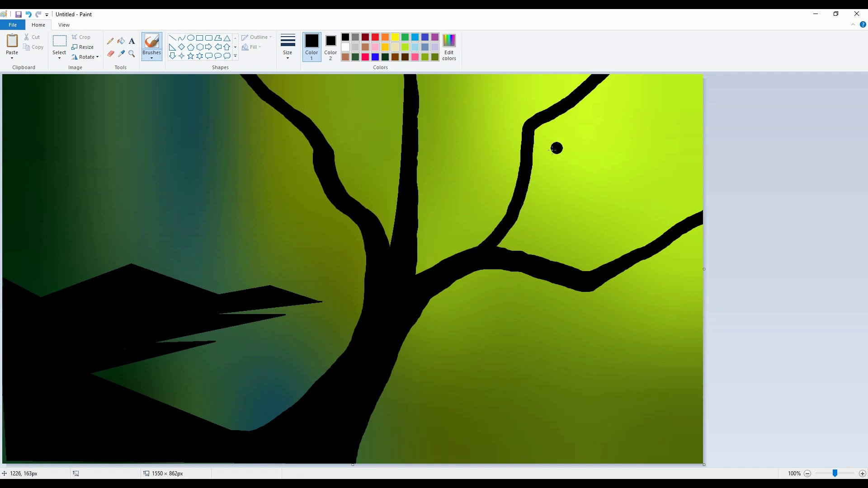
mouse_move(409, 192)
left_mouse_down()
mouse_move(444, 162)
mouse_move(437, 120)
mouse_move(500, 74)
left_mouse_up()
key("ctrl+z")
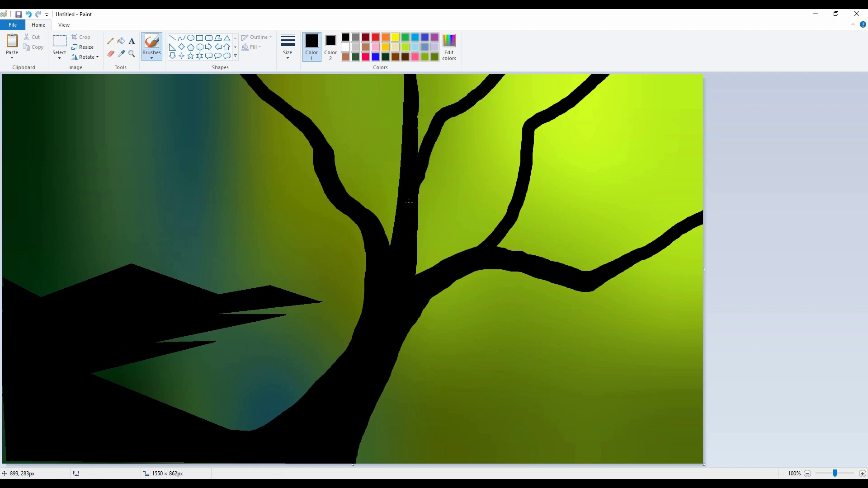
left_click_drag(398, 117, 357, 75)
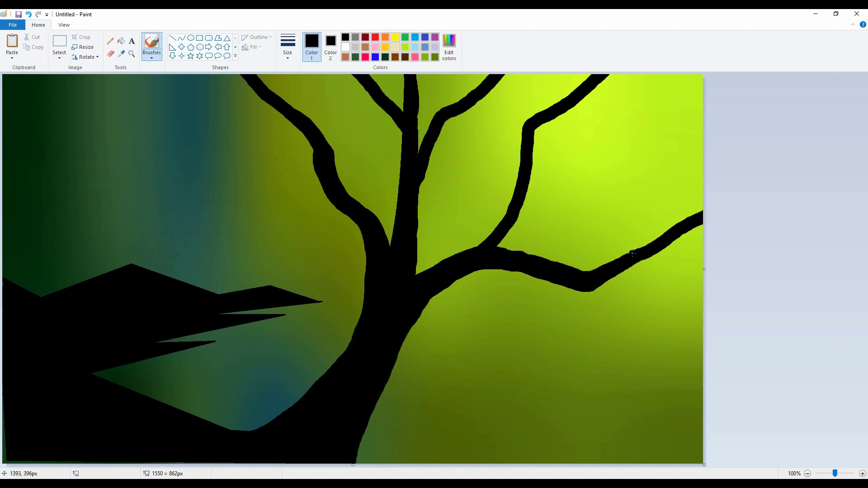
Paint thinner black twigs off the long right branch, the two branches right of the stem, and the leftmost branch.
left_click_drag(624, 255, 700, 134)
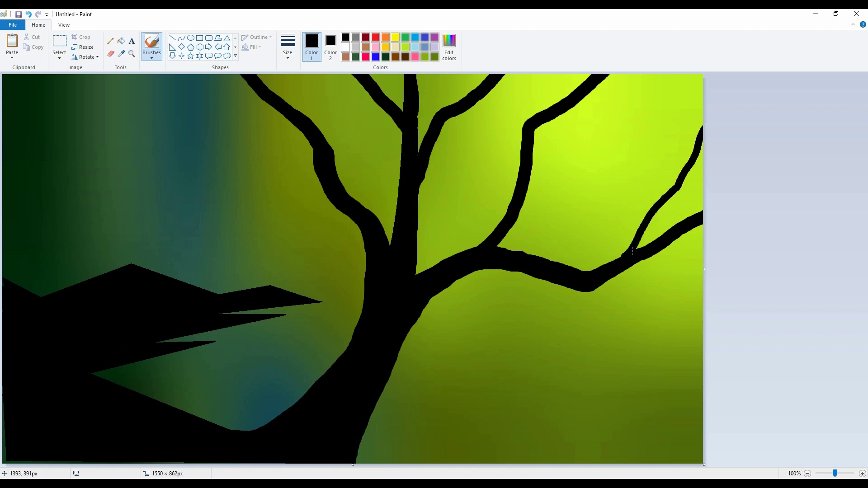
left_click_drag(529, 124, 533, 93)
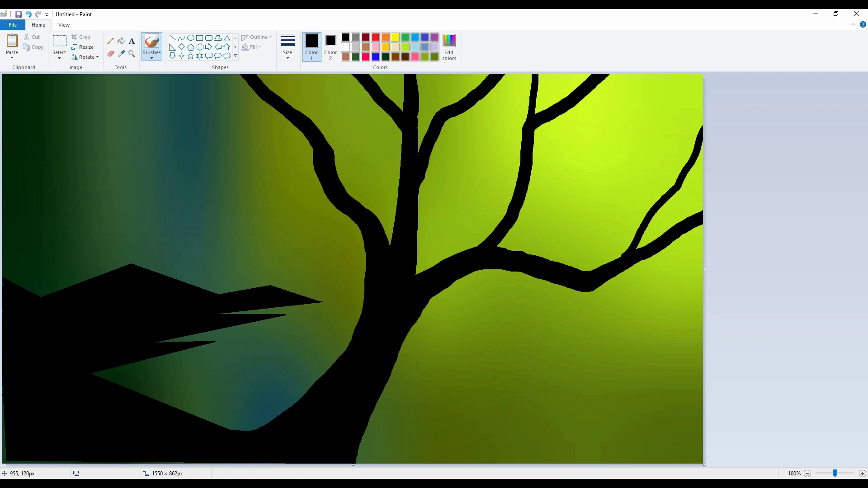
left_click_drag(437, 123, 472, 75)
left_click_drag(326, 143, 303, 64)
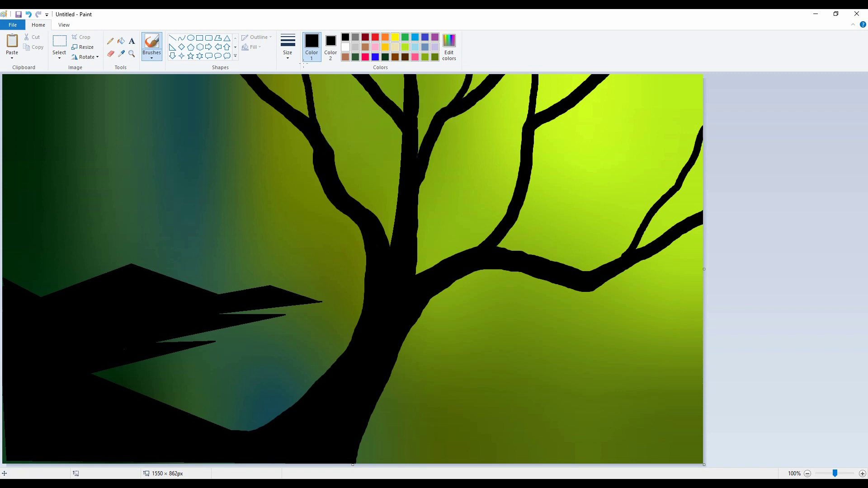
Paint longer thin twigs sweeping left from the leftmost branch and central stem, and right from the two upper-right branches.
mouse_move(316, 169)
left_mouse_down()
mouse_move(245, 132)
mouse_move(174, 71)
left_mouse_up()
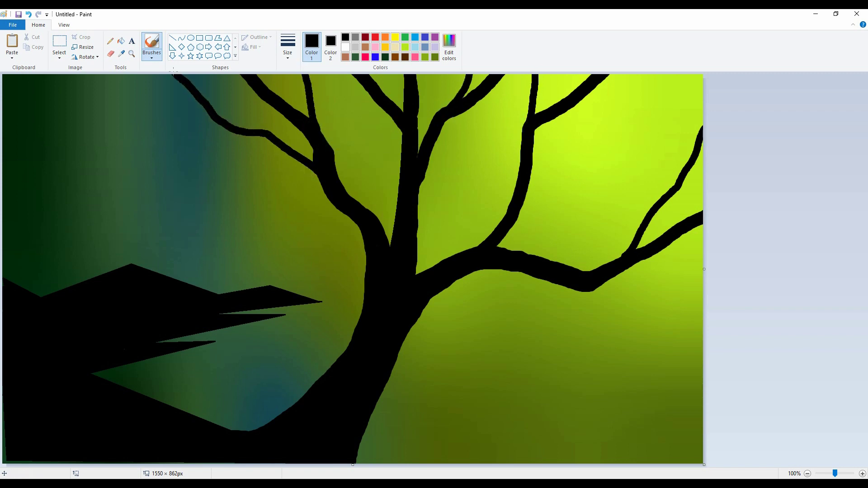
left_click_drag(402, 121, 331, 91)
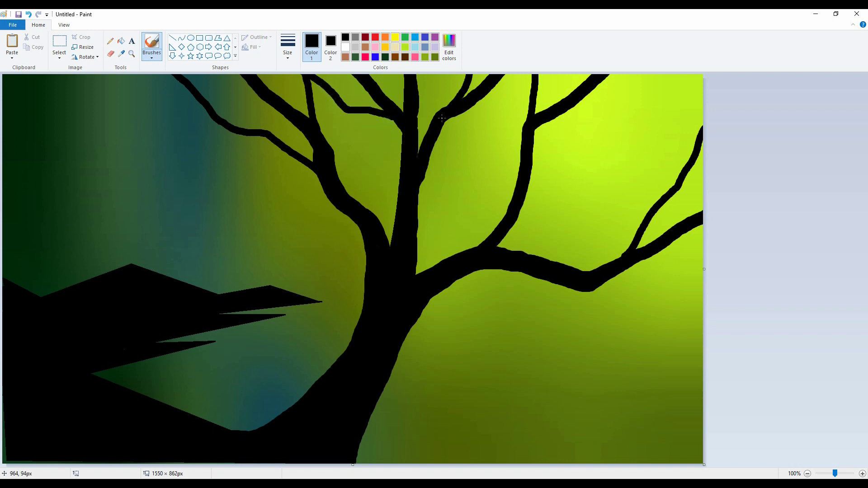
mouse_move(442, 118)
left_mouse_down()
mouse_move(475, 100)
mouse_move(573, 76)
left_mouse_up()
mouse_move(566, 112)
left_mouse_down()
mouse_move(618, 116)
mouse_move(702, 75)
left_mouse_up()
left_click(570, 110)
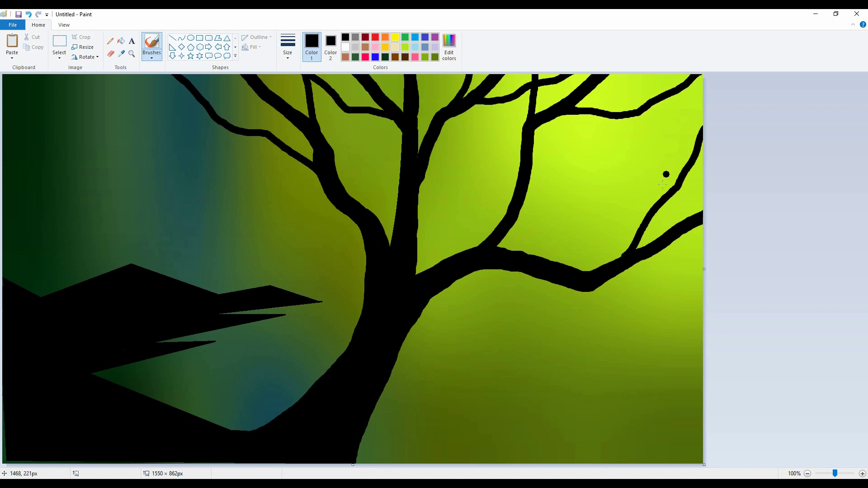
Paint a thin black twig from the long right branch to the canvas's right edge and another rising to the upper edge.
mouse_move(608, 274)
left_mouse_down()
mouse_move(643, 287)
mouse_move(704, 283)
left_mouse_up()
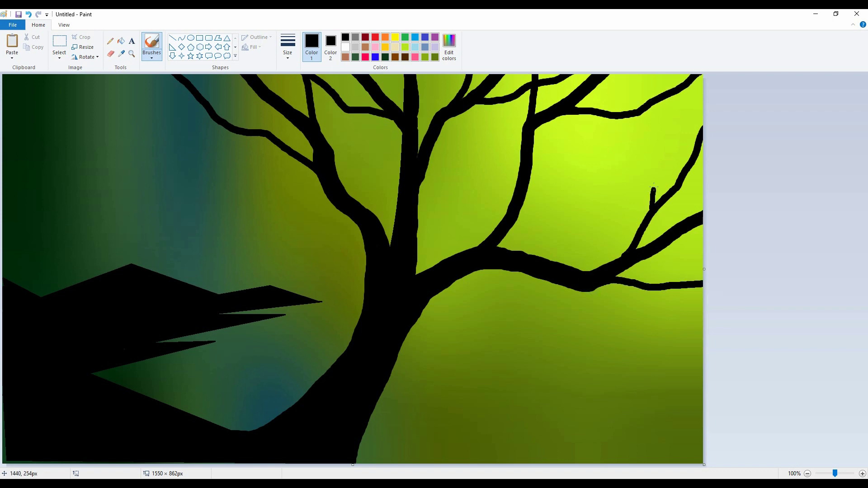
left_click_drag(654, 186, 674, 75)
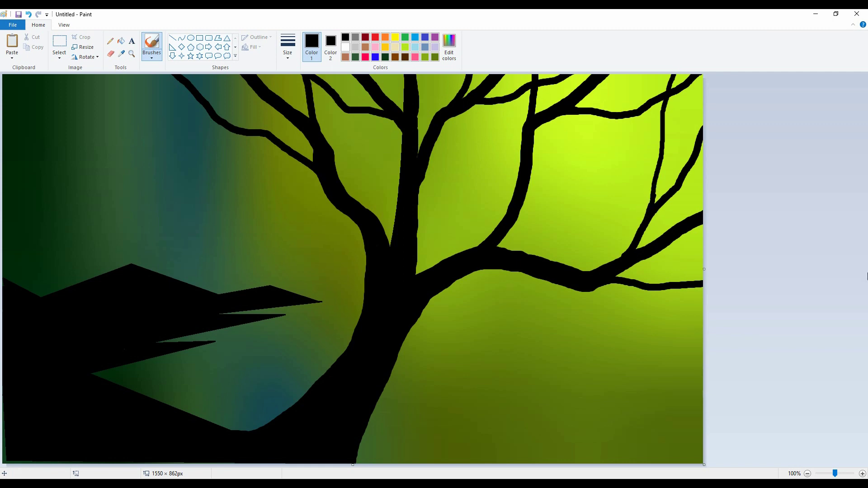
Paint translucent olive-green bark strokes along the long right branch's upper edge and down the trunk's right side, with white as Color 2.
left_click(331, 45)
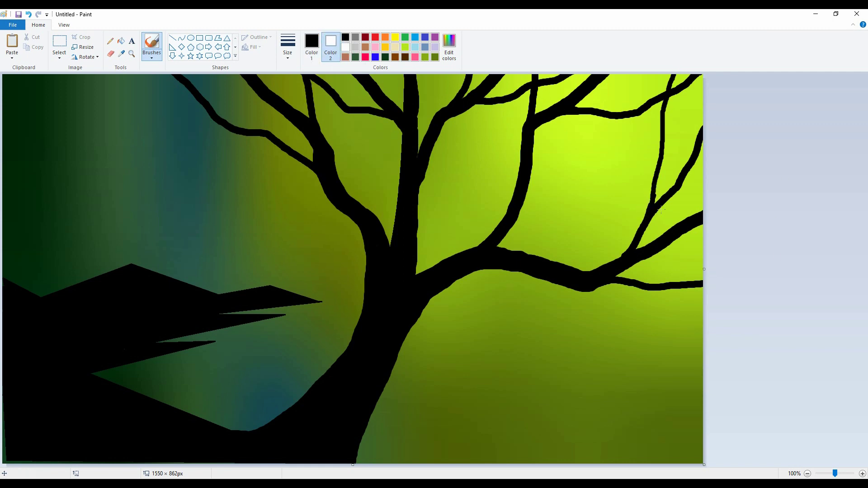
left_click(424, 57)
left_click(152, 56)
left_click(152, 107)
left_click(312, 47)
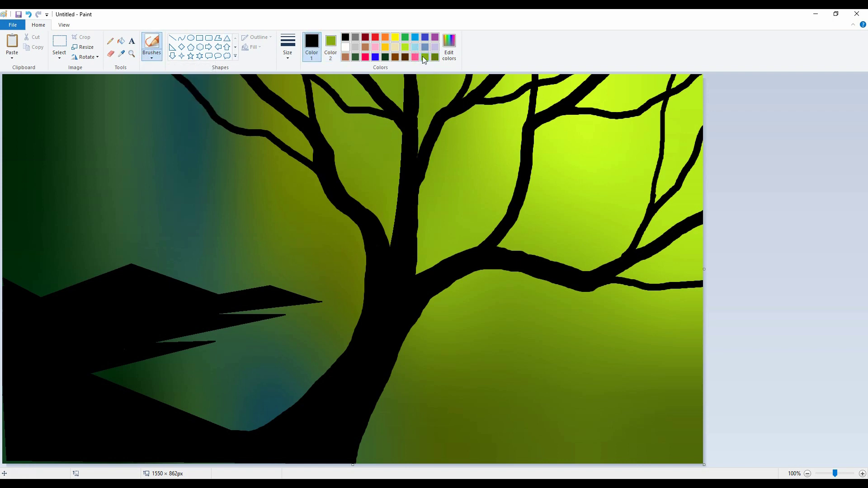
left_click(425, 57)
left_click(331, 47)
left_click(345, 47)
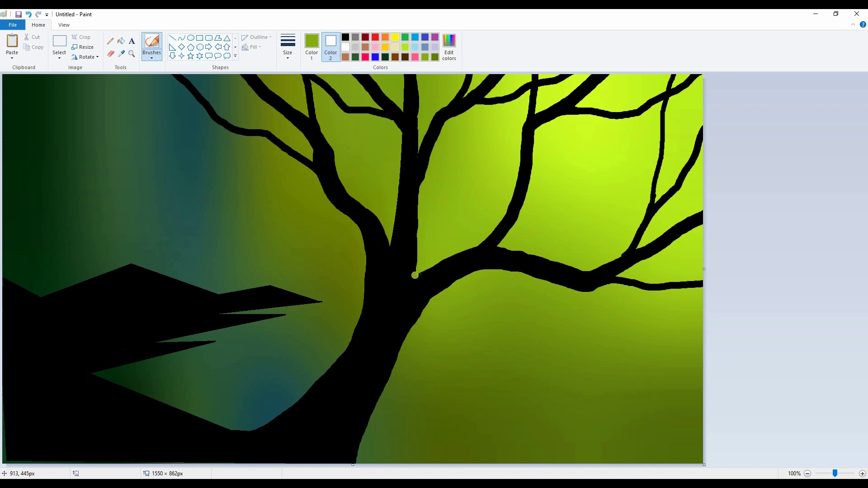
mouse_move(418, 279)
left_mouse_down()
mouse_move(457, 256)
mouse_move(499, 248)
mouse_move(586, 273)
left_mouse_up()
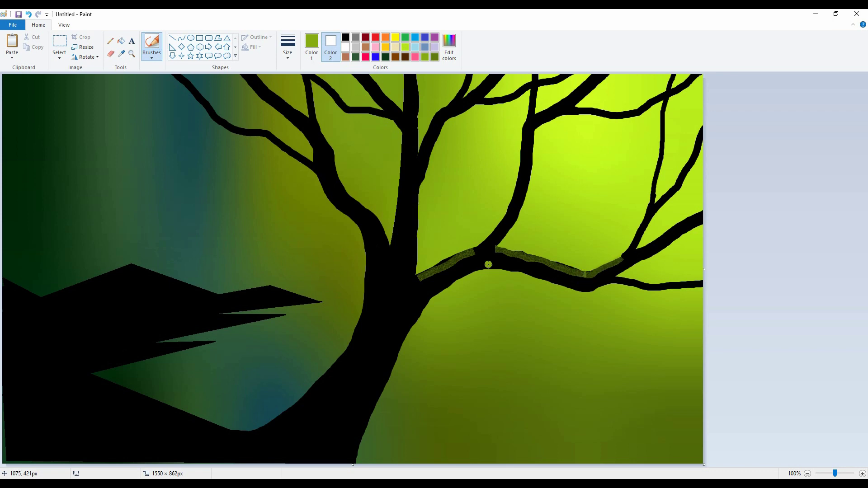
mouse_move(446, 286)
left_mouse_down()
mouse_move(403, 330)
mouse_move(351, 422)
mouse_move(390, 359)
mouse_move(350, 450)
mouse_move(409, 326)
mouse_move(390, 351)
mouse_move(424, 304)
mouse_move(353, 425)
mouse_move(317, 459)
mouse_move(407, 307)
left_mouse_up()
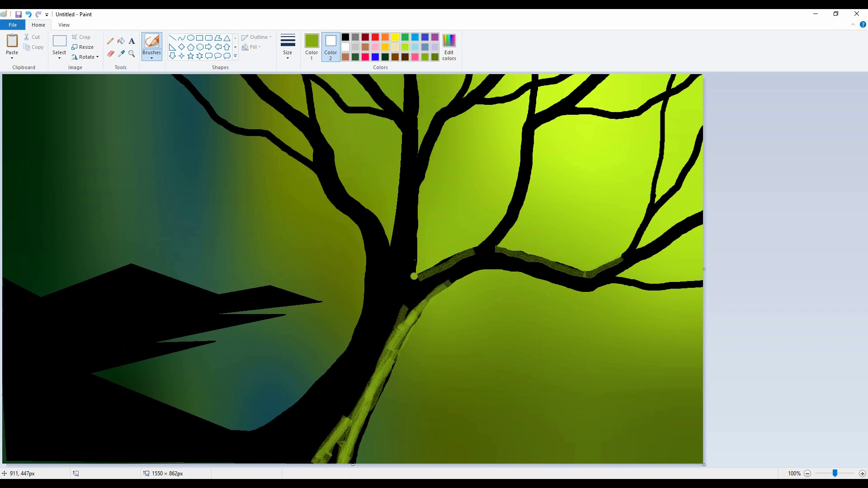
Paint olive-green highlights along the right edges of the branch beside the central stem, the left branch and the upper-right branch.
left_click(450, 113)
mouse_move(451, 114)
left_mouse_down()
mouse_move(420, 173)
mouse_move(410, 266)
left_mouse_up()
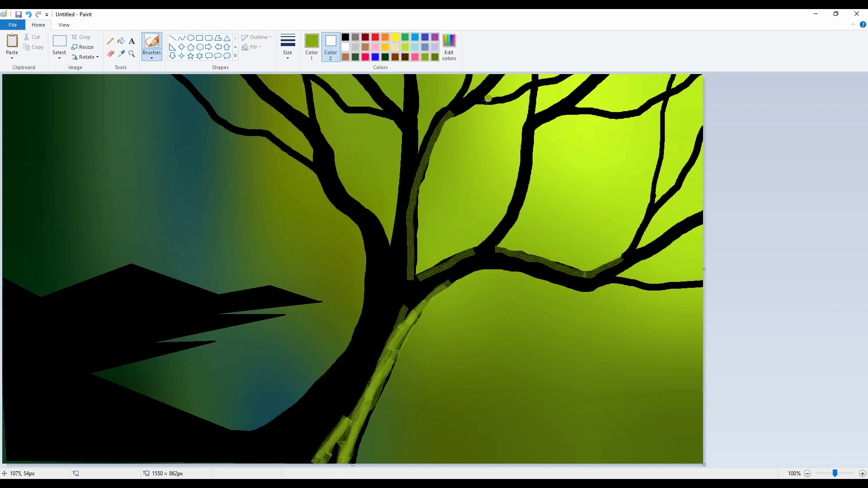
mouse_move(438, 132)
left_mouse_down()
mouse_move(409, 212)
mouse_move(411, 260)
left_mouse_up()
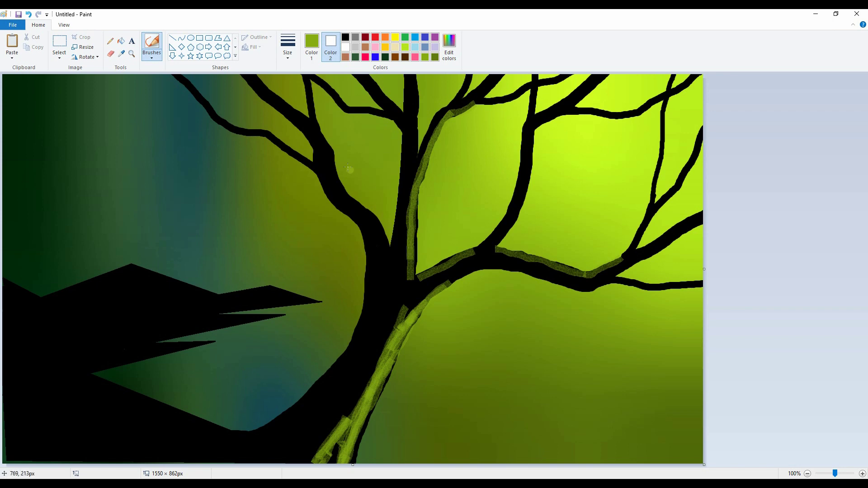
mouse_move(315, 128)
left_mouse_down()
mouse_move(346, 196)
mouse_move(373, 218)
left_mouse_up()
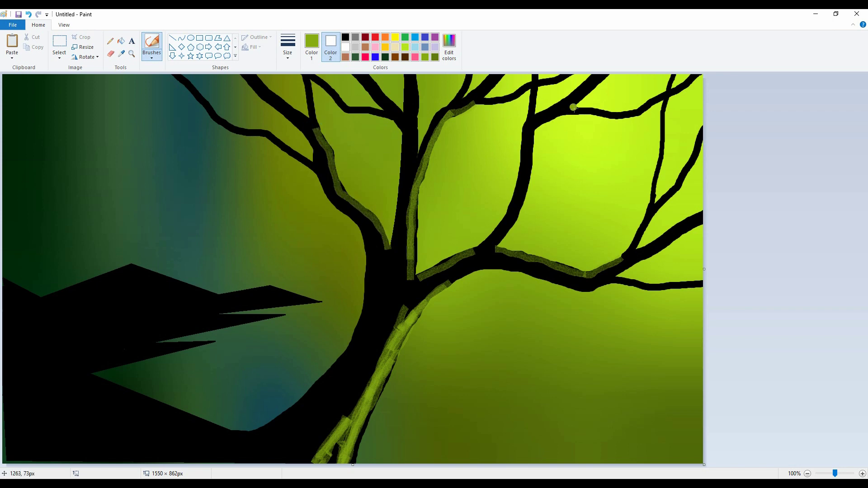
mouse_move(588, 112)
left_mouse_down()
mouse_move(531, 132)
mouse_move(519, 212)
mouse_move(495, 246)
left_mouse_up()
mouse_move(532, 174)
left_mouse_down()
mouse_move(529, 190)
mouse_move(532, 164)
mouse_move(561, 118)
left_mouse_up()
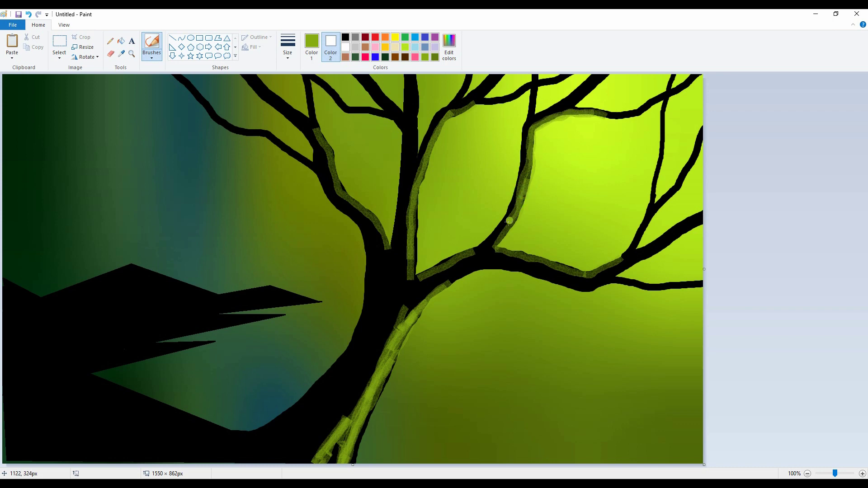
Cover the trunk and long right branch with short olive-green bark strokes and extend the highlights along the main upper branches.
mouse_move(407, 312)
left_mouse_down()
mouse_move(337, 418)
mouse_move(294, 459)
mouse_move(394, 286)
mouse_move(280, 430)
mouse_move(339, 382)
mouse_move(403, 294)
mouse_move(490, 246)
mouse_move(547, 272)
mouse_move(628, 259)
mouse_move(722, 215)
left_mouse_up()
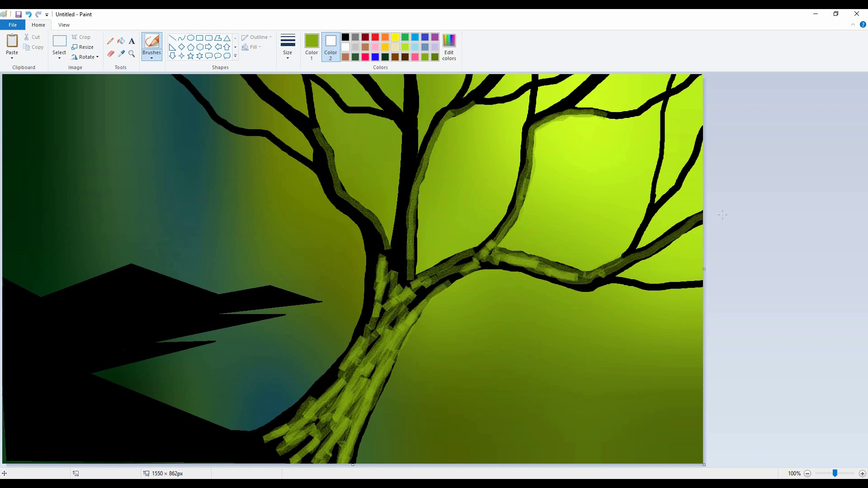
left_click_drag(589, 83, 556, 106)
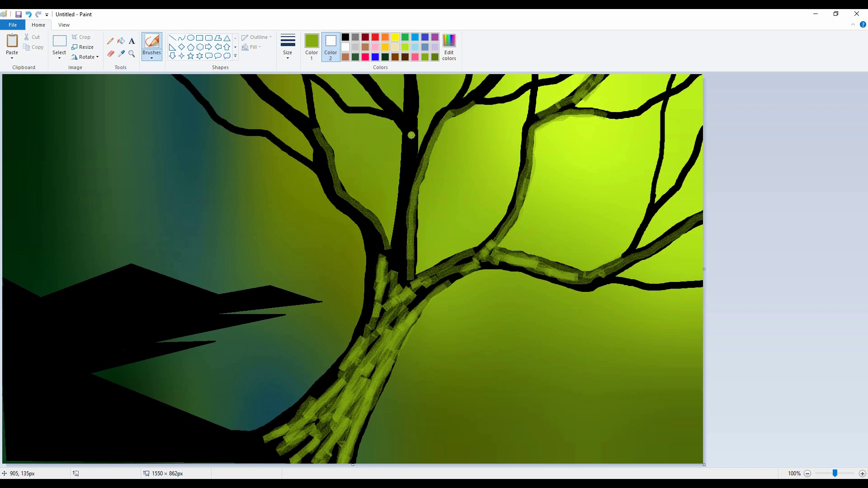
left_click_drag(411, 76, 417, 152)
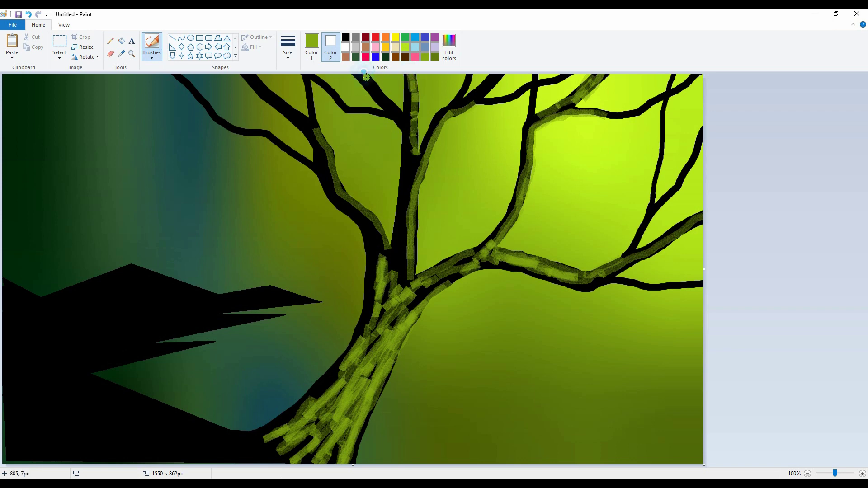
left_click_drag(256, 76, 279, 98)
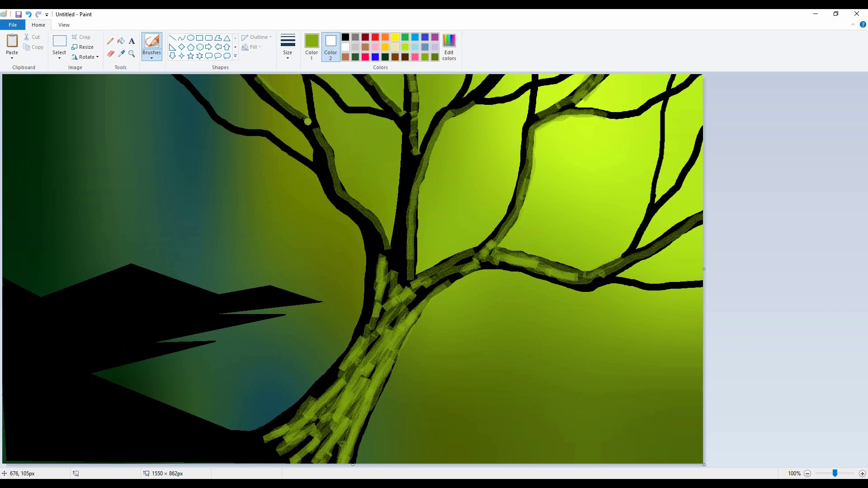
mouse_move(321, 137)
left_mouse_down()
mouse_move(340, 188)
mouse_move(368, 215)
mouse_move(339, 188)
mouse_move(382, 236)
mouse_move(381, 263)
left_mouse_up()
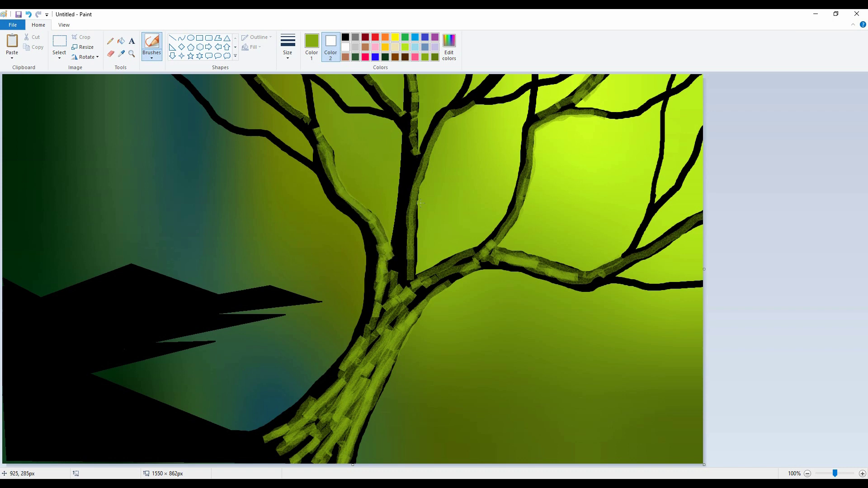
mouse_move(444, 116)
left_mouse_down()
mouse_move(416, 198)
mouse_move(415, 285)
mouse_move(479, 248)
left_mouse_up()
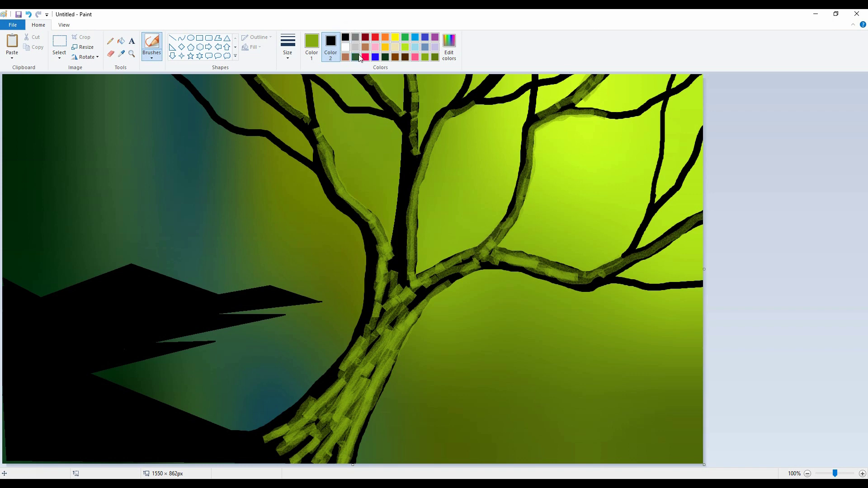
Shade the green highlights on the upper-right branch and the long right branch with translucent black strokes.
left_click(312, 45)
left_click(346, 37)
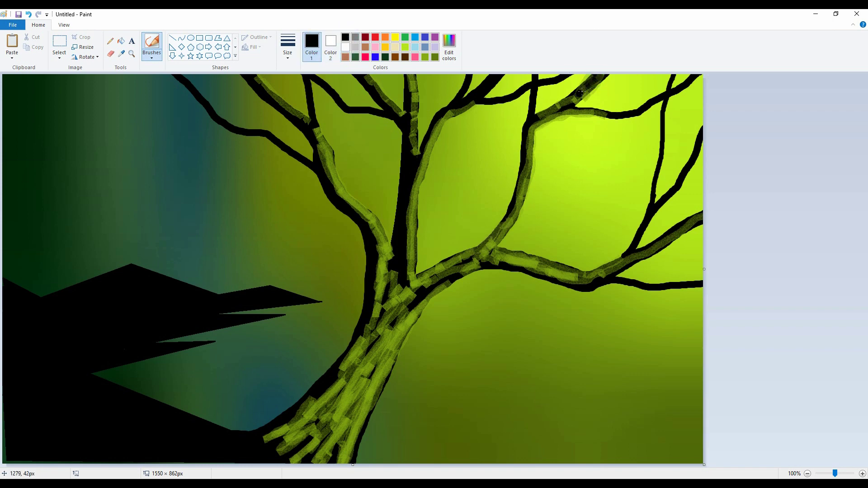
mouse_move(581, 93)
left_mouse_down()
mouse_move(540, 114)
mouse_move(579, 94)
mouse_move(568, 110)
left_mouse_up()
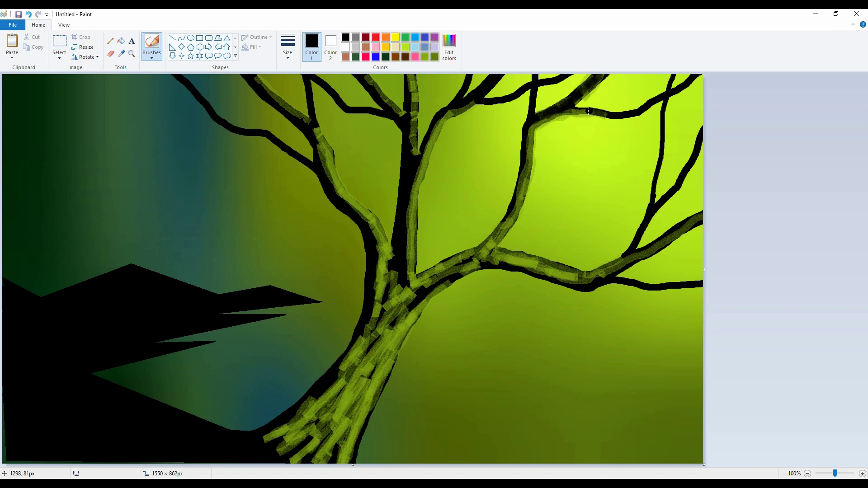
mouse_move(532, 136)
left_mouse_down()
mouse_move(530, 128)
mouse_move(526, 178)
left_mouse_up()
mouse_move(510, 217)
left_mouse_down()
mouse_move(479, 251)
mouse_move(511, 217)
mouse_move(481, 260)
mouse_move(500, 250)
mouse_move(589, 281)
mouse_move(610, 270)
mouse_move(574, 277)
mouse_move(575, 284)
mouse_move(533, 266)
mouse_move(598, 277)
mouse_move(692, 225)
mouse_move(607, 273)
left_mouse_up()
mouse_move(516, 263)
left_mouse_down()
mouse_move(471, 259)
mouse_move(425, 278)
mouse_move(443, 266)
mouse_move(458, 273)
mouse_move(432, 283)
mouse_move(441, 265)
left_mouse_up()
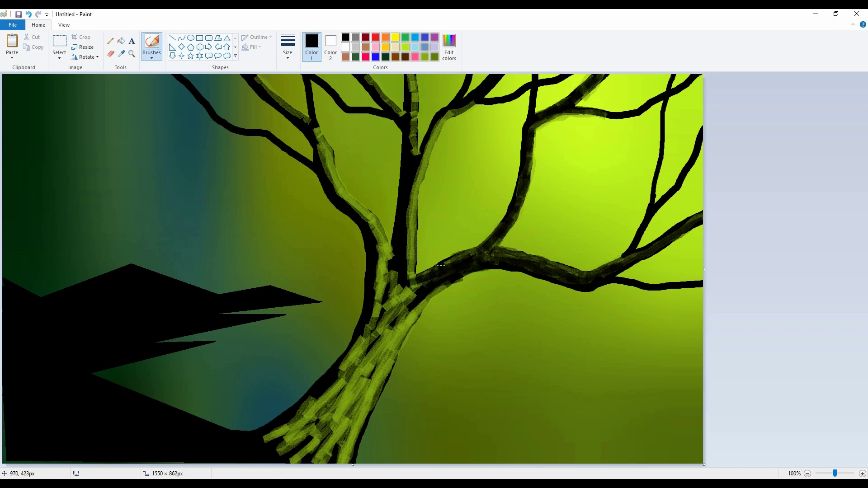
Shade the green highlights on the central stem, its neighbouring right branch and the left branches with black strokes.
left_click_drag(432, 122, 448, 113)
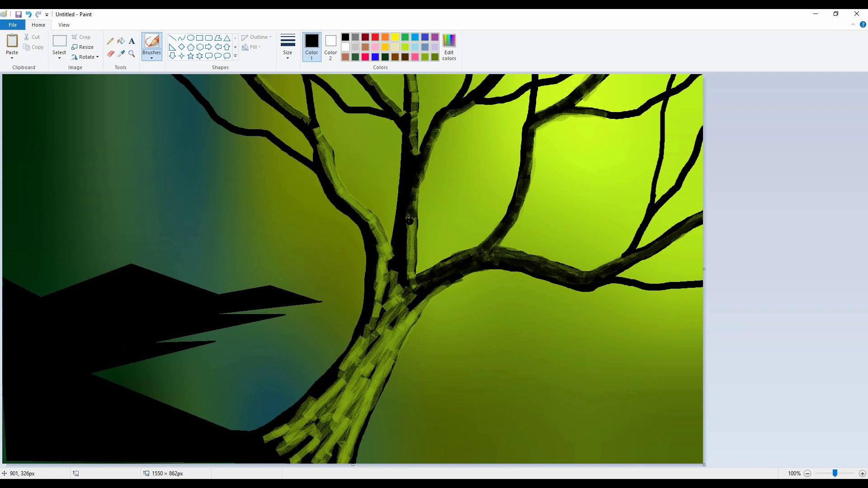
left_click_drag(415, 169, 409, 246)
mouse_move(410, 283)
left_mouse_down()
mouse_move(395, 323)
mouse_move(383, 243)
mouse_move(337, 185)
mouse_move(315, 126)
mouse_move(342, 192)
left_mouse_up()
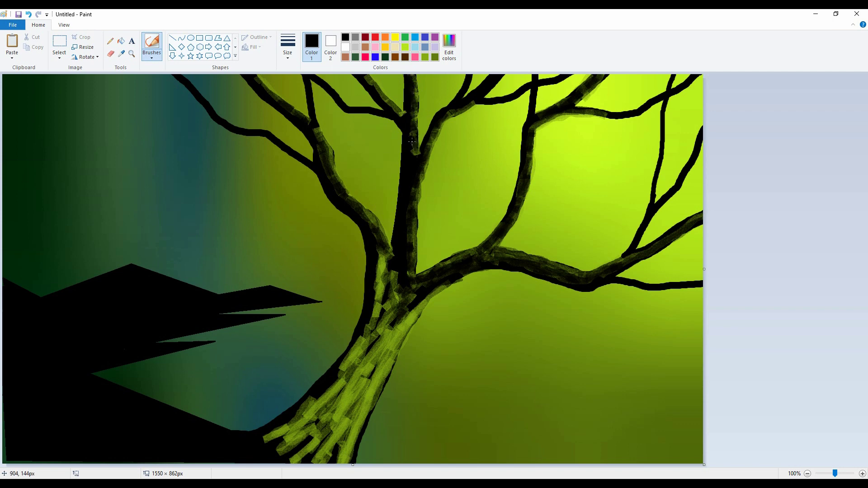
left_click_drag(412, 142, 416, 152)
left_click_drag(365, 75, 388, 104)
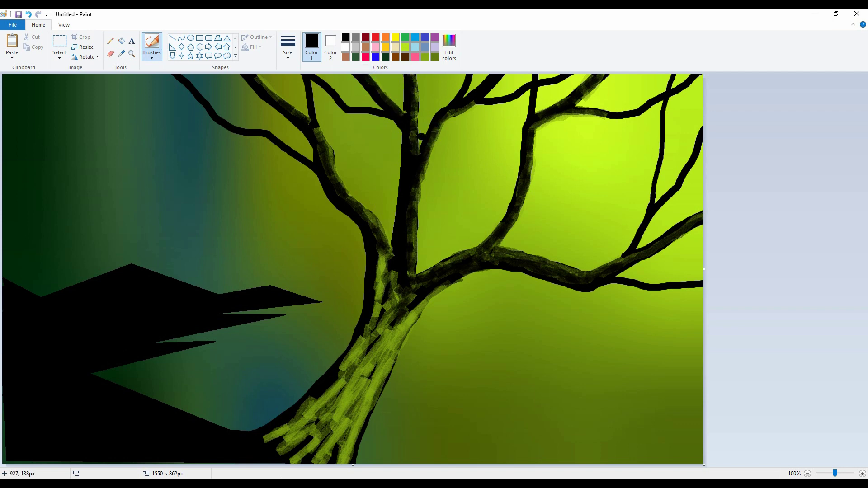
Darken the trunk's green bark from the branch fork to the base with black strokes, leaving a streaked texture.
left_click_drag(381, 248, 386, 284)
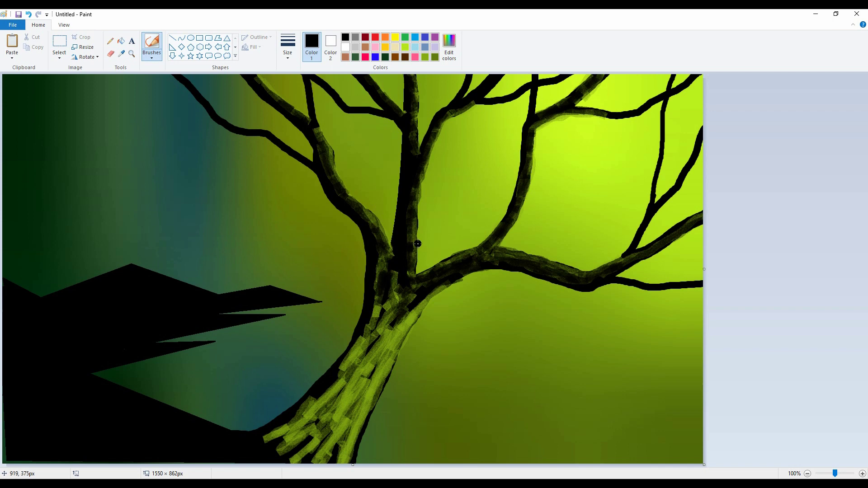
mouse_move(394, 248)
left_mouse_down()
mouse_move(379, 325)
mouse_move(354, 353)
mouse_move(425, 299)
mouse_move(374, 349)
mouse_move(358, 349)
mouse_move(319, 423)
mouse_move(372, 389)
mouse_move(358, 398)
mouse_move(361, 384)
mouse_move(382, 390)
mouse_move(374, 354)
mouse_move(278, 425)
mouse_move(333, 454)
mouse_move(348, 434)
mouse_move(345, 410)
mouse_move(376, 341)
mouse_move(374, 321)
mouse_move(350, 355)
left_mouse_up()
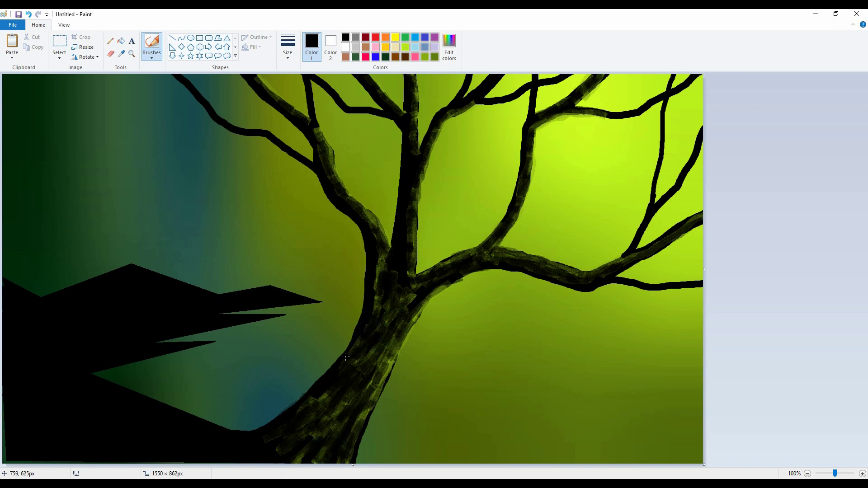
left_click_drag(400, 311, 377, 258)
Widen the canvas to 1853 × 862 px and draw a thin, leftward-bent black stem in the blank area with the Curve tool.
left_click_drag(708, 269, 841, 269)
left_click(182, 40)
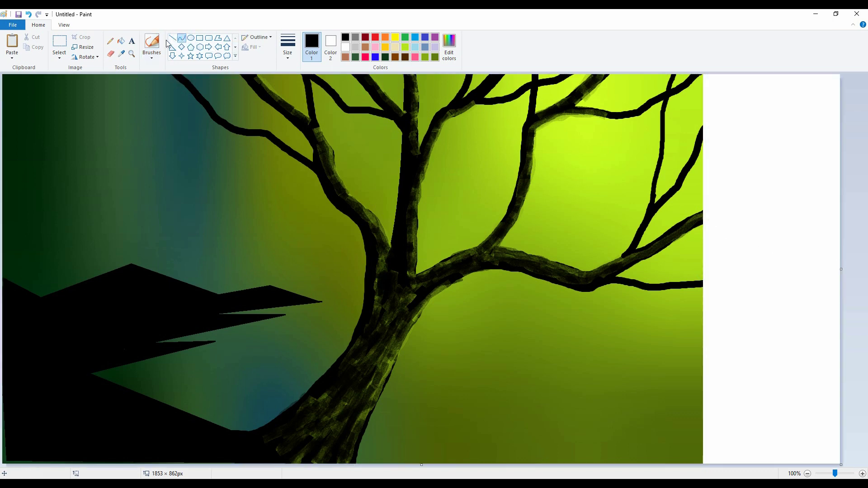
left_click_drag(784, 155, 769, 213)
key("ctrl+minus")
key("ctrl+minus")
key("ctrl+minus")
key("ctrl+minus")
key("ctrl+minus")
key("ctrl+minus")
key("ctrl+minus")
key("ctrl+minus")
key("ctrl+minus")
key("ctrl+minus")
key("ctrl+minus")
key("ctrl+minus")
key("ctrl+minus")
key("ctrl+minus")
key("ctrl+minus")
key("ctrl+minus")
key("ctrl+minus")
key("ctrl+minus")
key("ctrl+minus")
key("ctrl+minus")
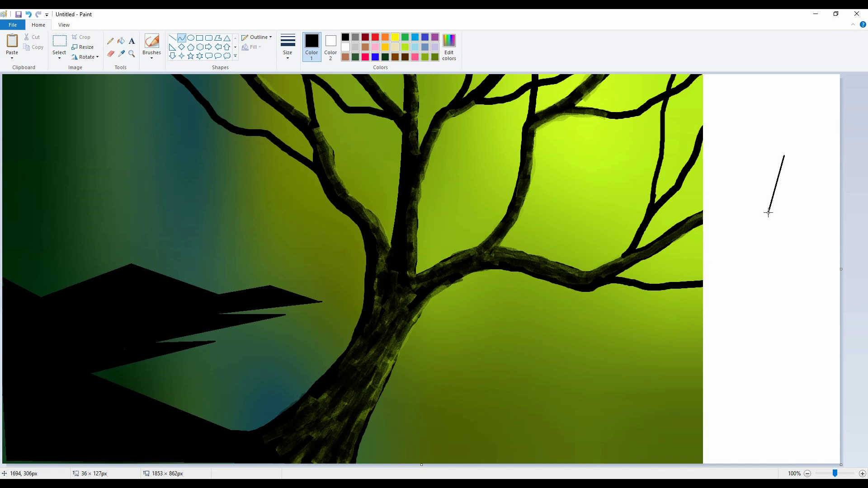
left_click_drag(796, 186, 770, 188)
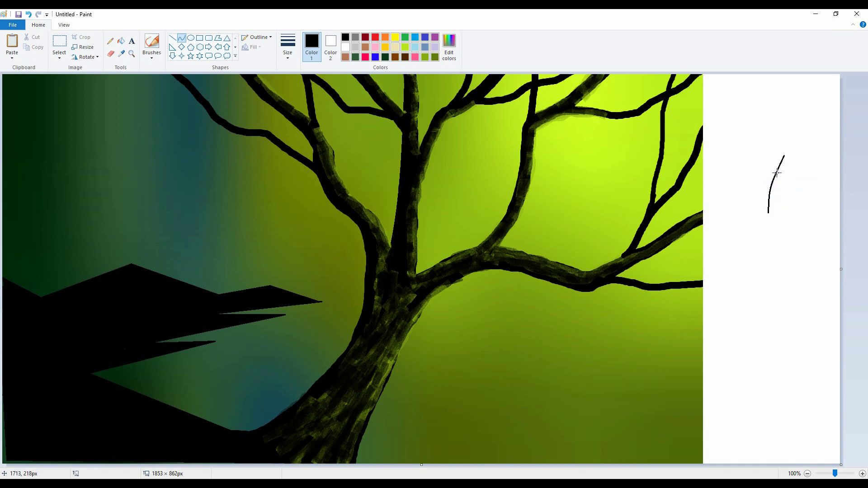
Draw three pointed leaf outlines on the stem with black curves: one at its tip, one on the left and one on the right.
mouse_move(777, 156)
left_mouse_down()
mouse_move(775, 176)
mouse_move(786, 166)
mouse_move(764, 175)
mouse_move(769, 198)
mouse_move(765, 180)
mouse_move(757, 185)
mouse_move(769, 198)
mouse_move(769, 179)
mouse_move(769, 212)
mouse_move(777, 196)
mouse_move(769, 211)
left_mouse_up()
left_click(801, 155)
left_click(788, 165)
left_click(810, 181)
left_click(756, 186)
left_click(769, 179)
left_click(793, 189)
left_click(773, 191)
left_click(798, 191)
left_click(782, 201)
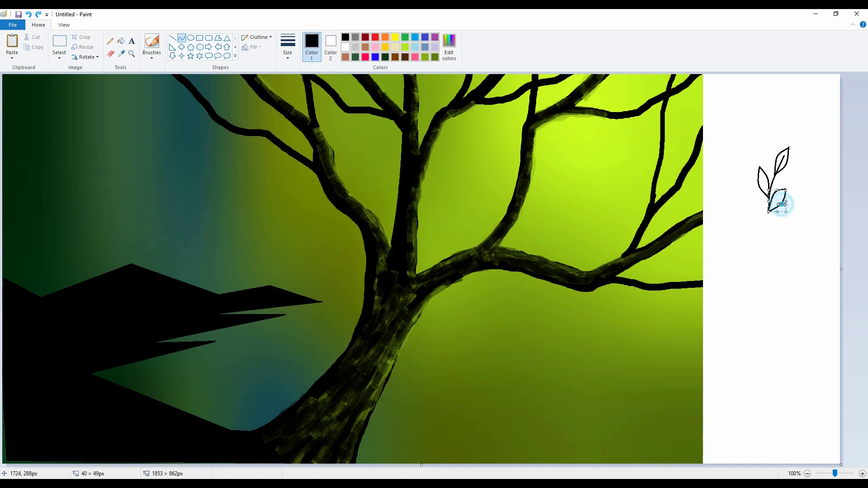
left_click(814, 165)
Fill the three leaves of the sprig with black.
left_click(120, 40)
left_click(787, 155)
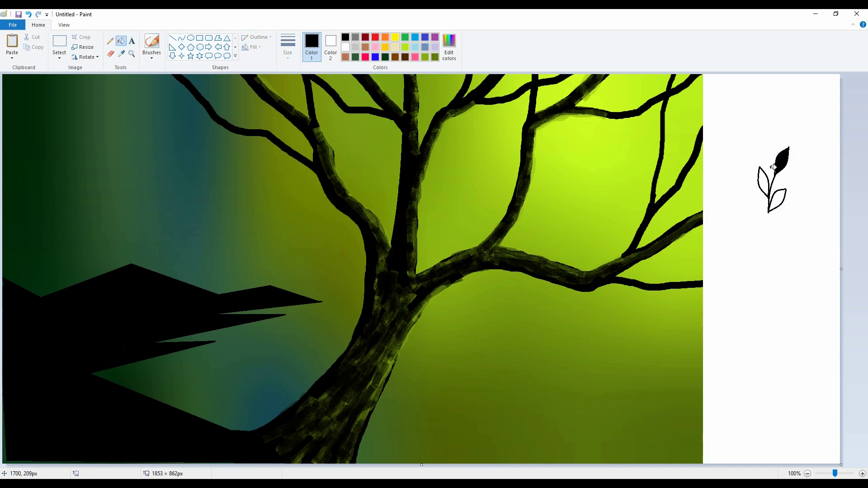
left_click(763, 181)
left_click(774, 201)
left_click(782, 193)
Select the leaf sprig with a rectangular selection and move it up within the white area.
left_click(59, 58)
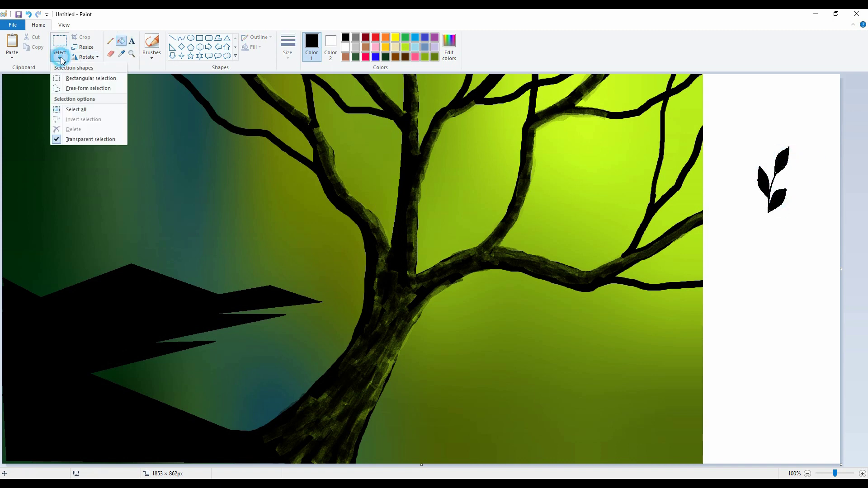
left_click(77, 79)
left_click_drag(740, 131, 760, 176)
left_click_drag(760, 105, 760, 111)
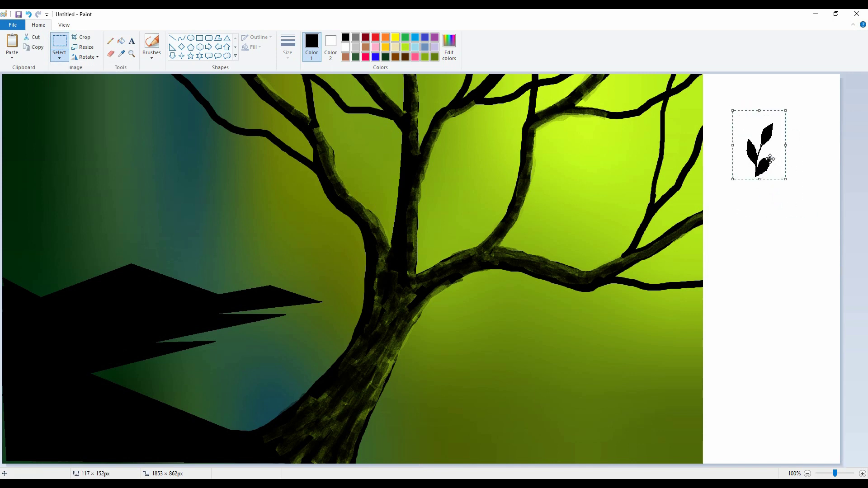
Place a copy of the leaf sprig below the first one and flip it vertically.
left_click_drag(767, 158, 741, 315)
right_click(788, 248)
mouse_move(811, 324)
left_click(753, 355)
Add another copy of the vertically flipped sprig lower in the white area and flip it horizontally.
right_click(747, 311)
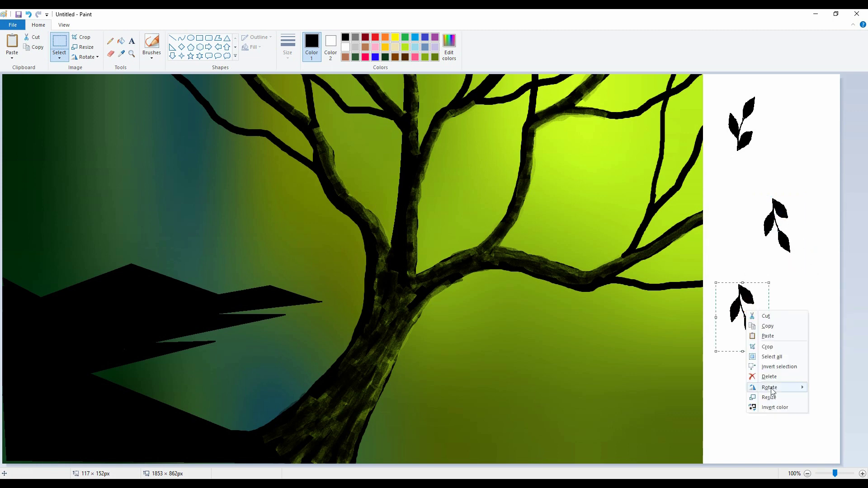
mouse_move(793, 389)
left_click(716, 429)
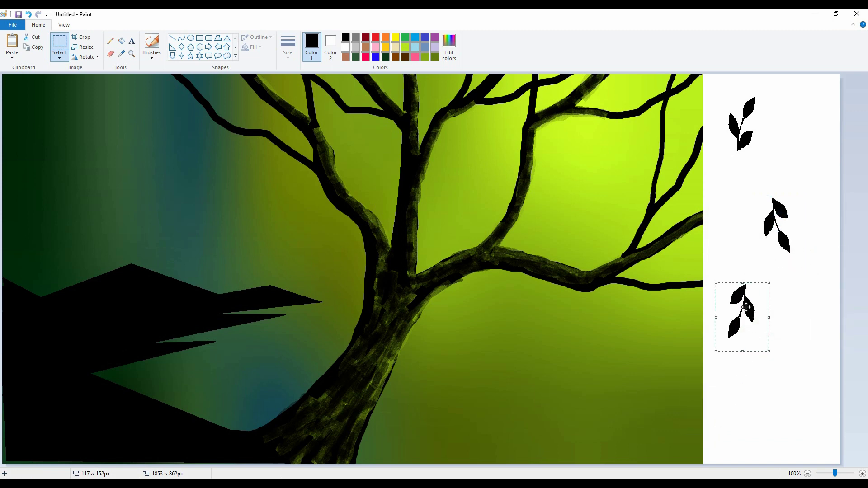
Place another copy of the leaf sprig near the bottom of the white area and rotate it by 180°.
left_click_drag(748, 305, 808, 387)
right_click(808, 387)
mouse_move(766, 355)
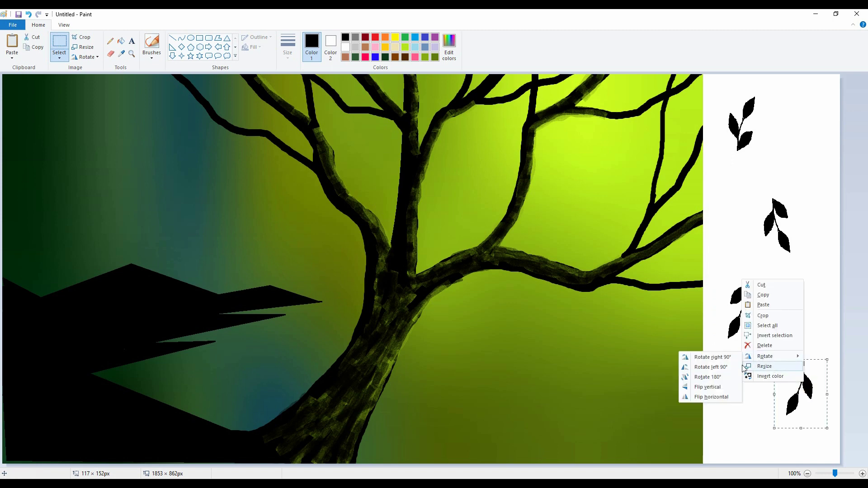
left_click(733, 357)
right_click(792, 382)
mouse_move(810, 358)
left_click(756, 360)
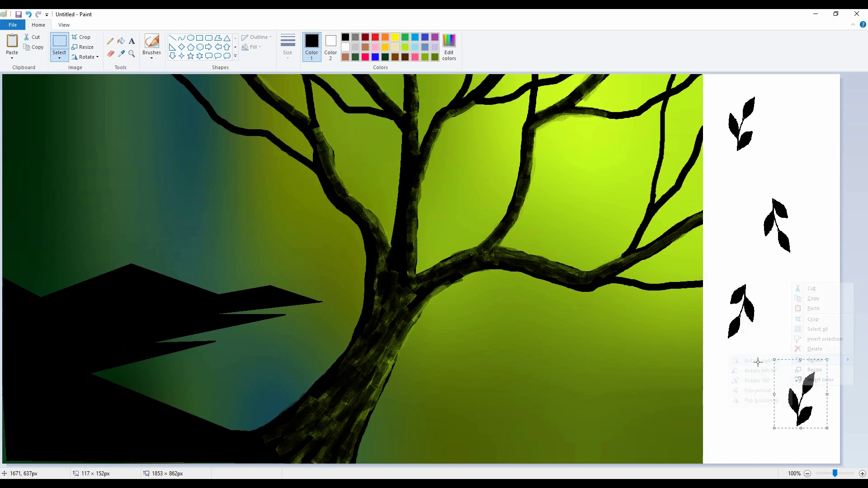
Rotate and horizontally flip the lowest sprig into a mirror image of the upright one, with its stem base pointing down, and deselect it.
right_click(801, 401)
mouse_move(825, 374)
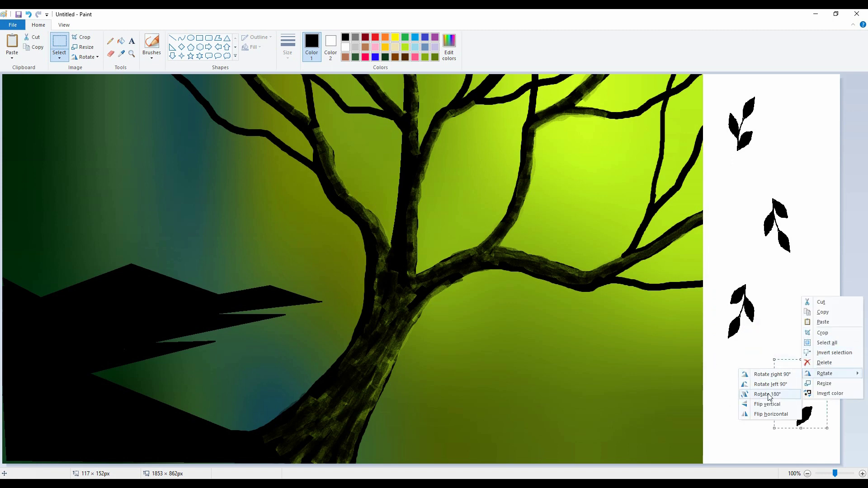
left_click(774, 394)
right_click(794, 384)
mouse_move(817, 360)
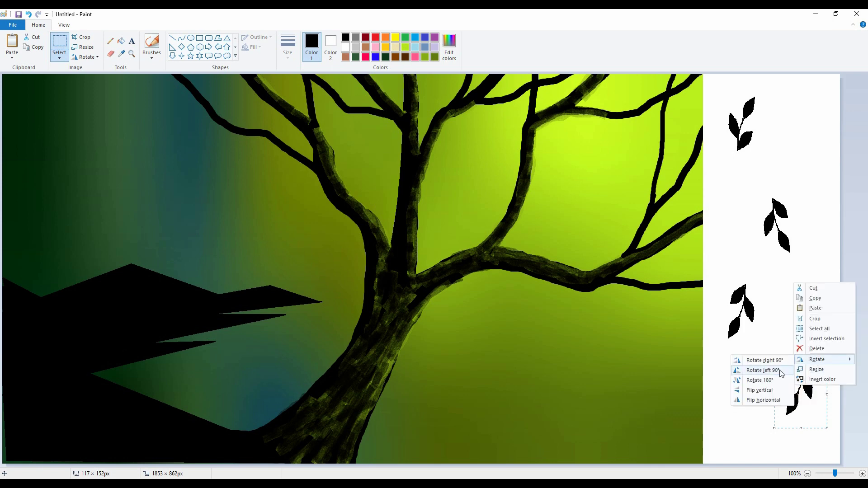
left_click(764, 400)
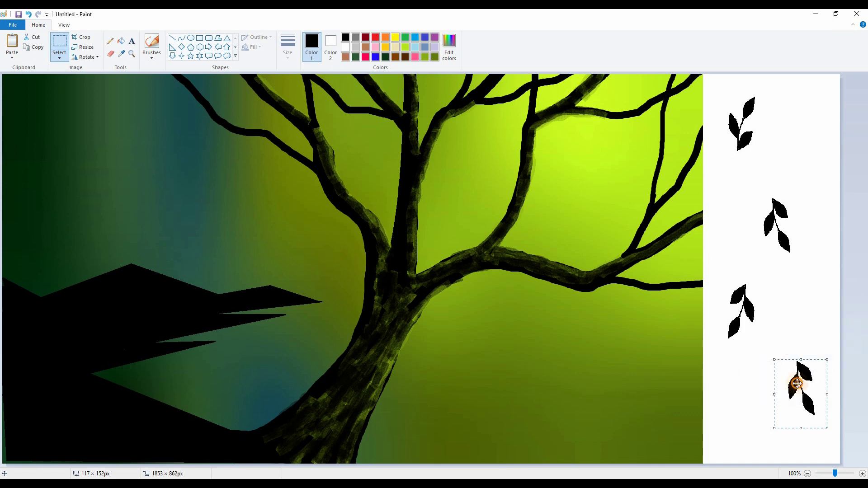
right_click(798, 383)
mouse_move(819, 359)
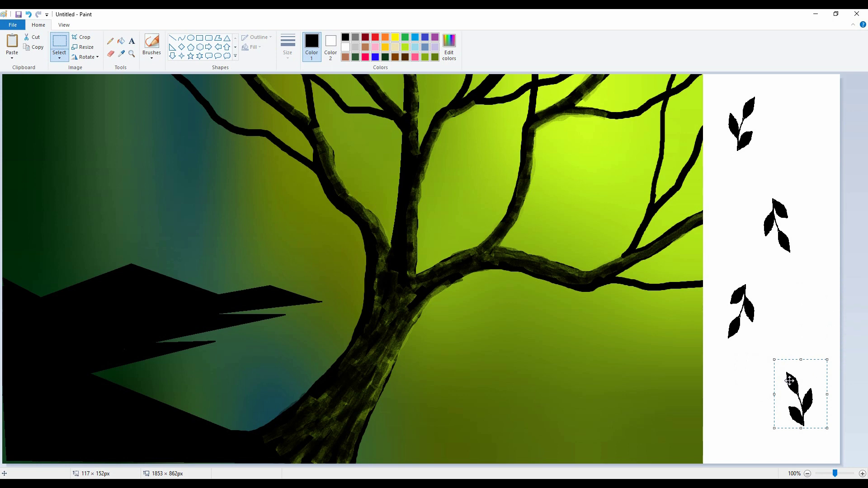
left_click(787, 302)
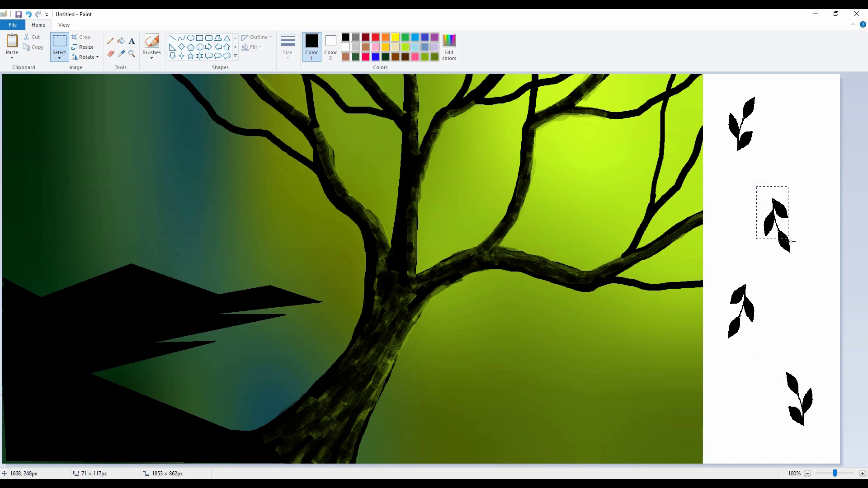
Shrink a copy of the second sprig and stamp it along the tree's uppermost branches, leaving one small copy in the white area.
left_click_drag(791, 241, 809, 261)
left_click_drag(777, 226, 533, 111, "ctrl")
left_click_drag(505, 85, 511, 91)
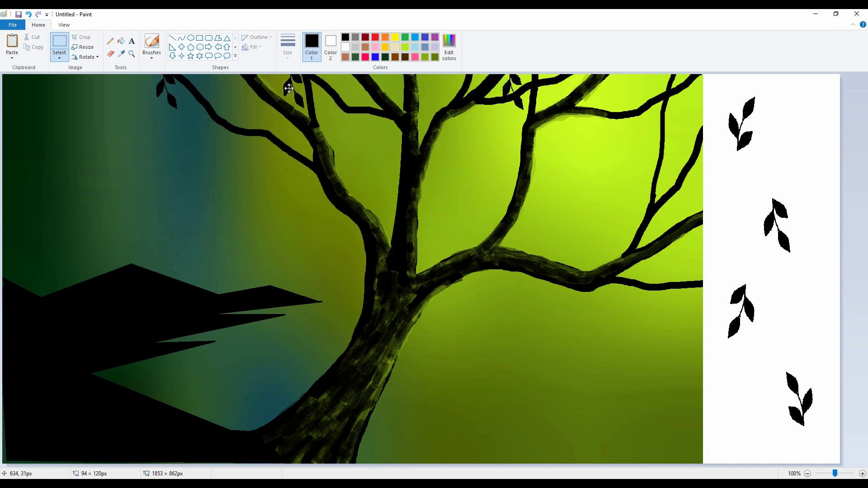
left_click_drag(426, 87, 662, 155)
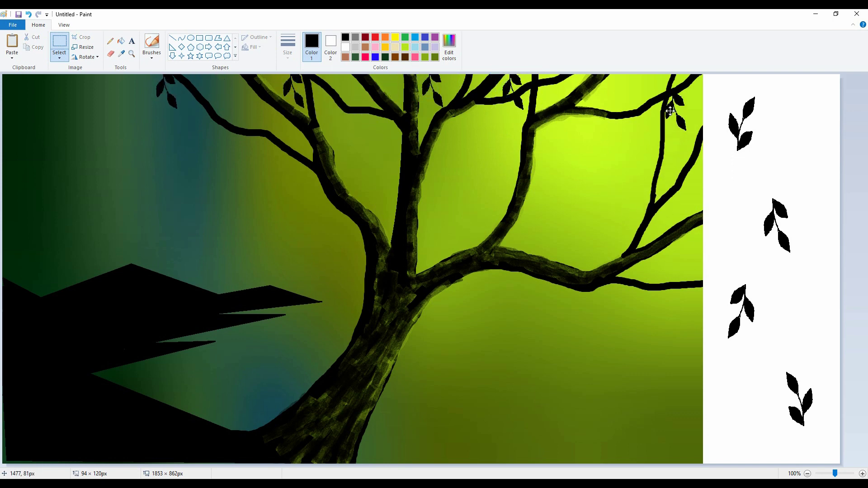
left_click_drag(670, 110, 815, 130)
Select the upright sprig at the top of the white area and distribute copies along the upper, left and right branches.
left_click_drag(749, 133, 625, 245)
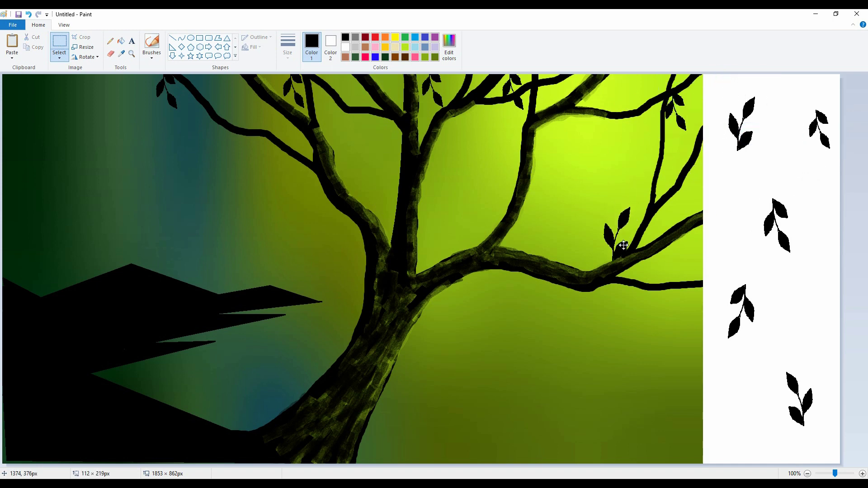
left_click(520, 176)
left_click_drag(600, 92, 348, 116)
mouse_move(729, 90)
left_mouse_down()
mouse_move(739, 136)
mouse_move(473, 180)
mouse_move(526, 181)
mouse_move(502, 189)
mouse_move(489, 215)
mouse_move(363, 168)
mouse_move(355, 174)
mouse_move(263, 116)
mouse_move(684, 196)
mouse_move(689, 130)
mouse_move(550, 100)
mouse_move(335, 76)
mouse_move(399, 88)
left_mouse_up()
left_click(725, 115)
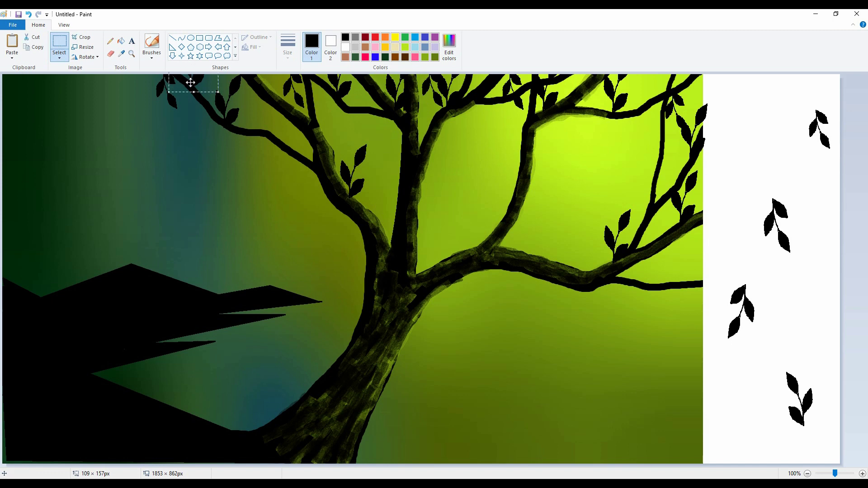
left_click_drag(273, 91, 463, 105)
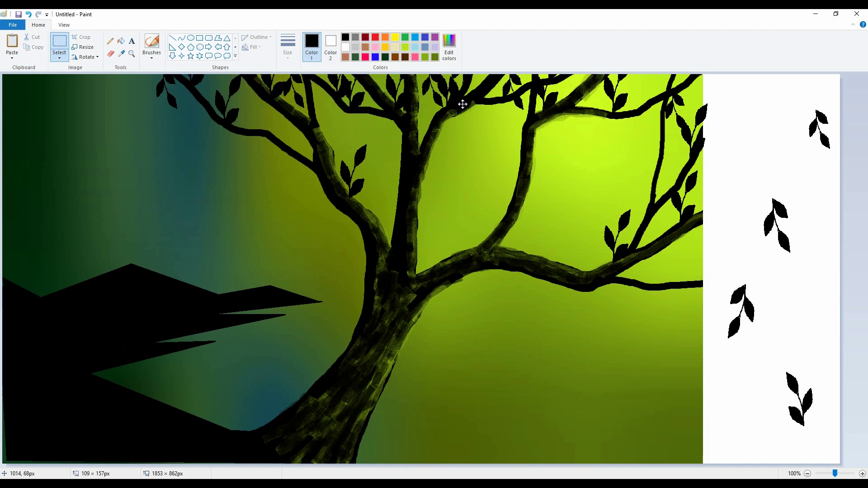
left_click_drag(557, 110, 661, 277)
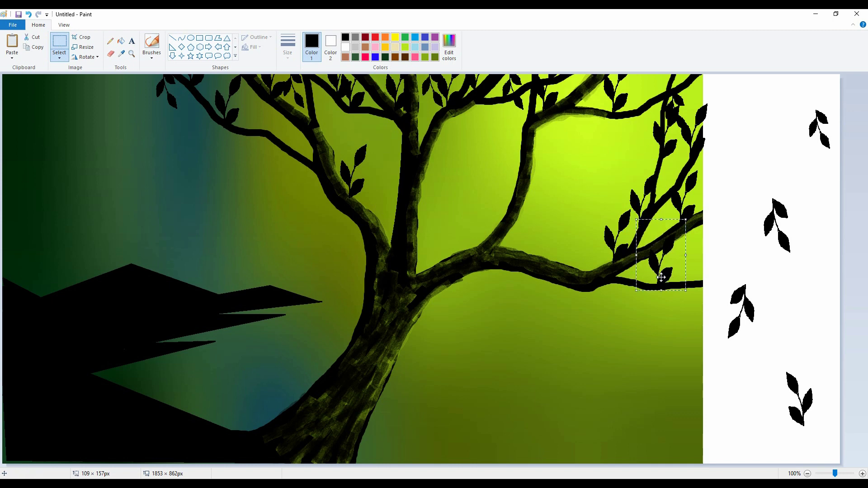
Select the mirrored upright sprig at the bottom of the white area and stamp copies onto the right, left and central branches.
mouse_move(769, 348)
left_mouse_down()
mouse_move(816, 430)
mouse_move(678, 287)
mouse_move(640, 185)
mouse_move(615, 200)
mouse_move(598, 284)
mouse_move(588, 265)
left_mouse_up()
left_click_drag(589, 264, 342, 156)
left_click_drag(342, 155, 532, 112)
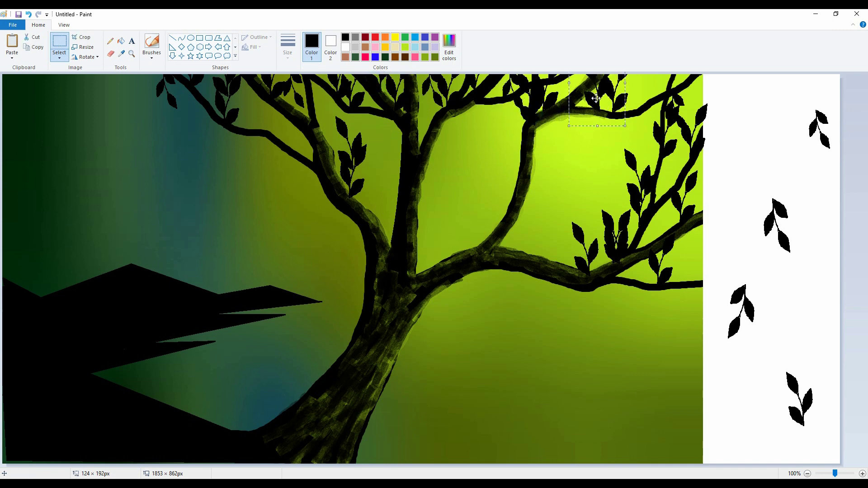
left_click_drag(596, 98, 666, 182)
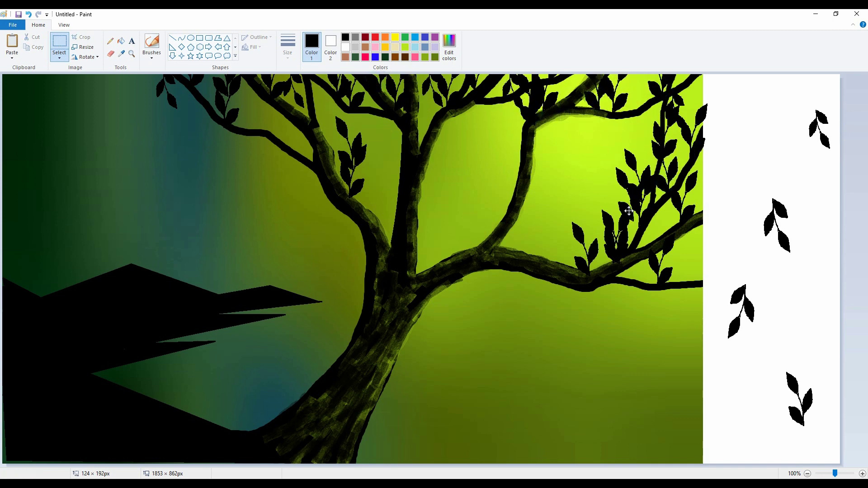
left_click_drag(629, 211, 474, 238)
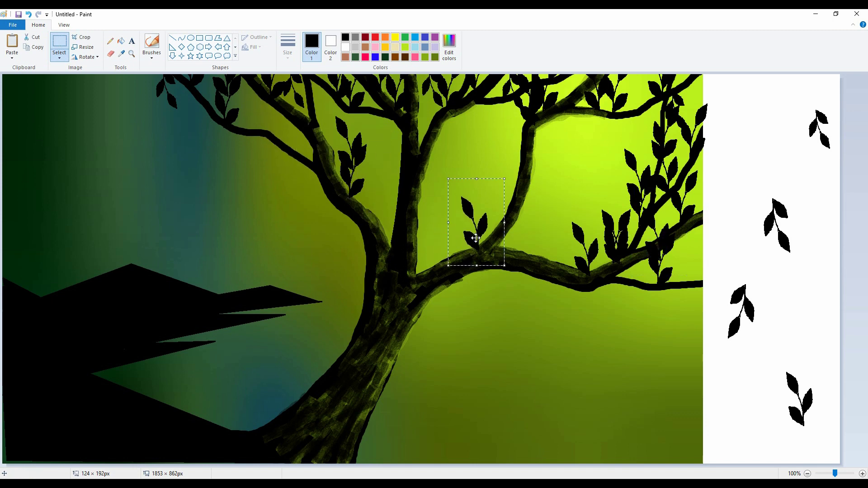
Select the third sprig in the white area and hang copies of it below the low right, central and upper left branches.
left_click_drag(722, 268, 767, 355)
left_click_drag(745, 315, 621, 311)
left_click_drag(621, 311, 478, 128)
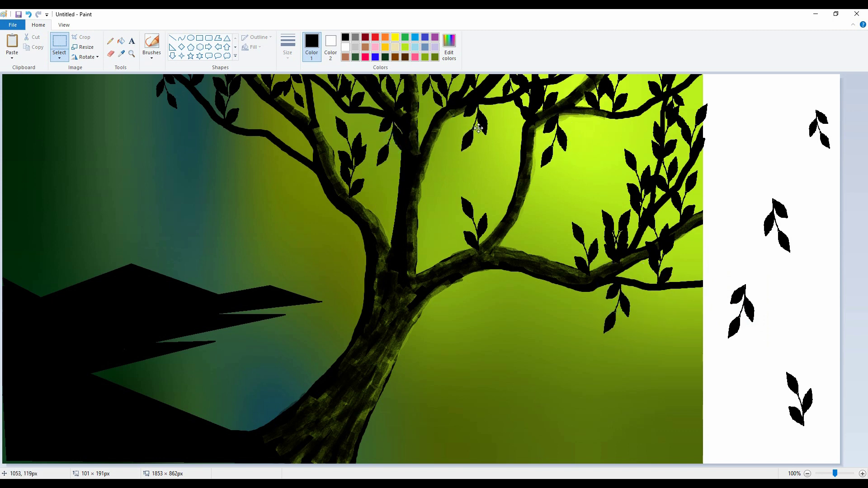
mouse_move(276, 121)
left_mouse_down()
mouse_move(213, 138)
mouse_move(200, 128)
mouse_move(275, 136)
mouse_move(263, 128)
left_mouse_up()
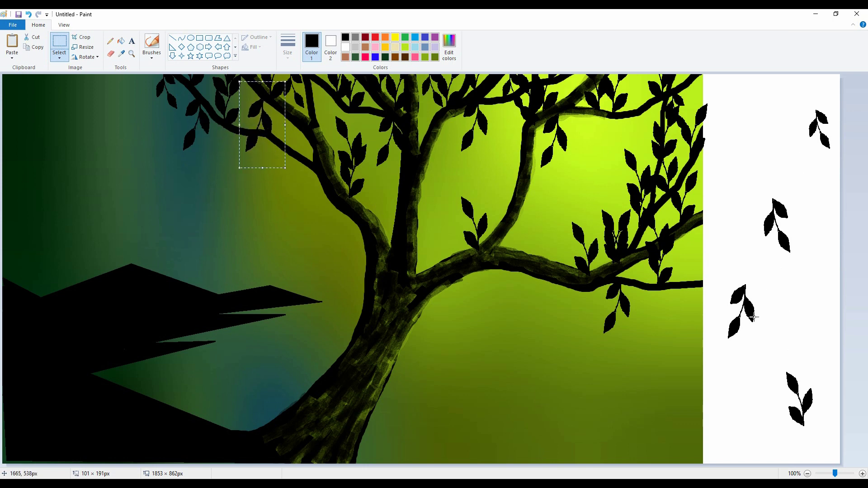
Add more copies of the mirrored upright sprig to thicken the crown and the central and right branches.
left_click_drag(617, 293, 351, 109)
left_click_drag(415, 106, 515, 177)
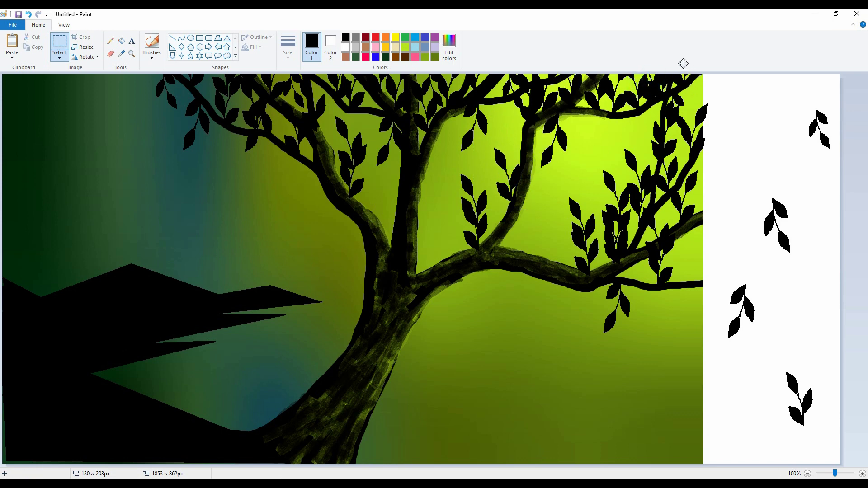
left_click_drag(376, 100, 326, 128)
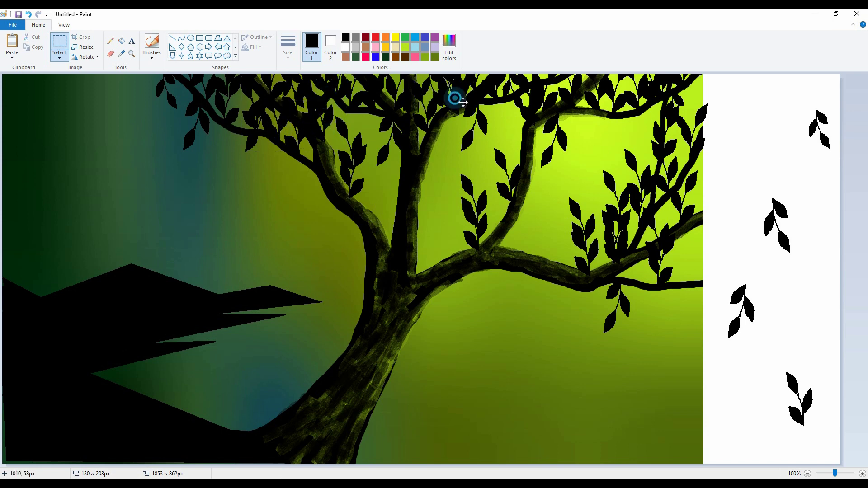
Flip a sprig copy vertically and horizontally, stamp it above the right branch, and delete the spare copy from the white area.
left_click_drag(463, 102, 586, 213)
right_click(586, 211)
mouse_move(614, 287)
left_click(681, 319)
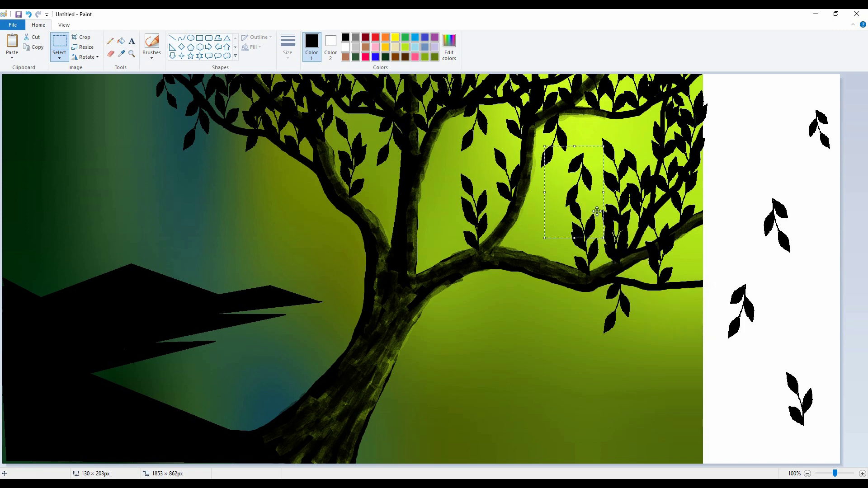
right_click(578, 187)
mouse_move(615, 267)
left_click(662, 304)
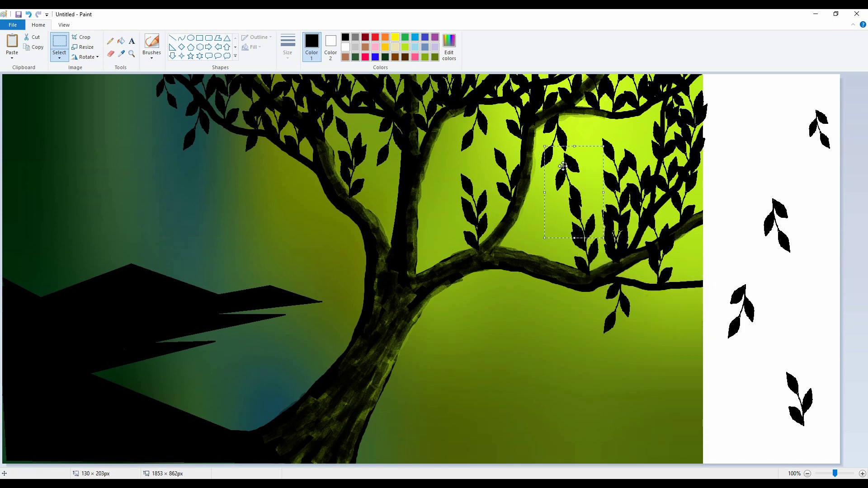
left_click_drag(563, 165, 754, 150)
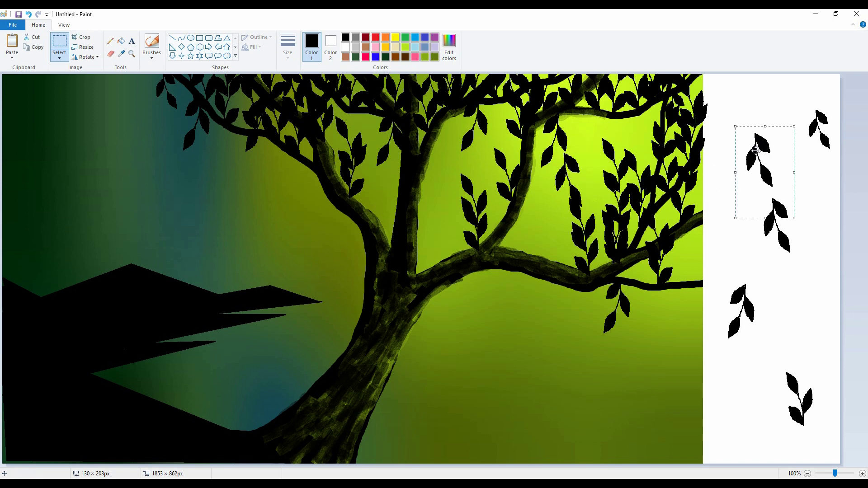
key("Delete")
left_click_drag(822, 263, 822, 263)
left_click_drag(778, 219, 638, 172)
key("ctrl+z")
Select the second sprig in the white area and hang copies of it below the central, low right and far left branches.
left_click_drag(752, 166, 824, 268)
mouse_move(781, 209)
left_mouse_down()
mouse_move(572, 154)
mouse_move(589, 129)
mouse_move(395, 159)
mouse_move(624, 329)
left_mouse_up()
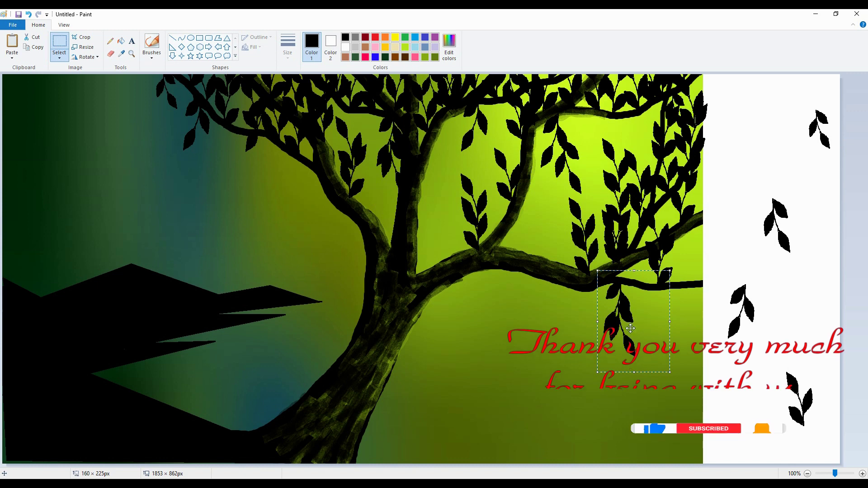
left_click_drag(219, 148, 200, 142)
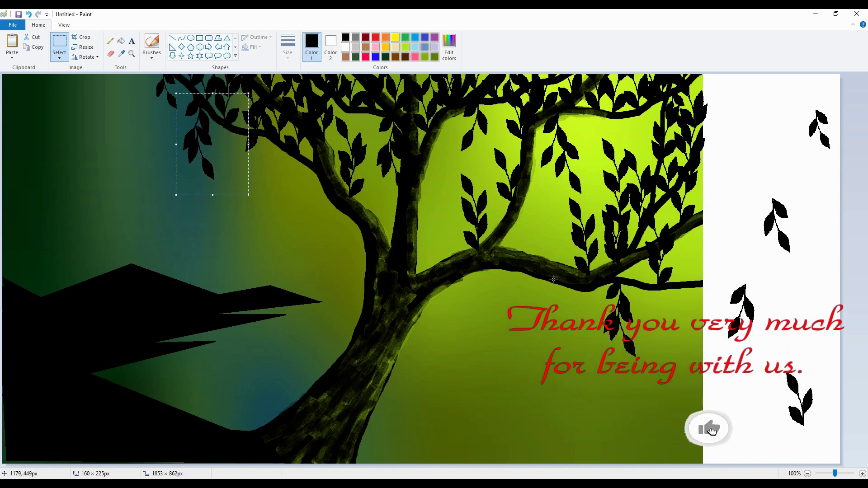
Narrow the canvas to 1550 × 862 px to cut off the white area with the spare sprigs.
left_click_drag(841, 270, 704, 281)
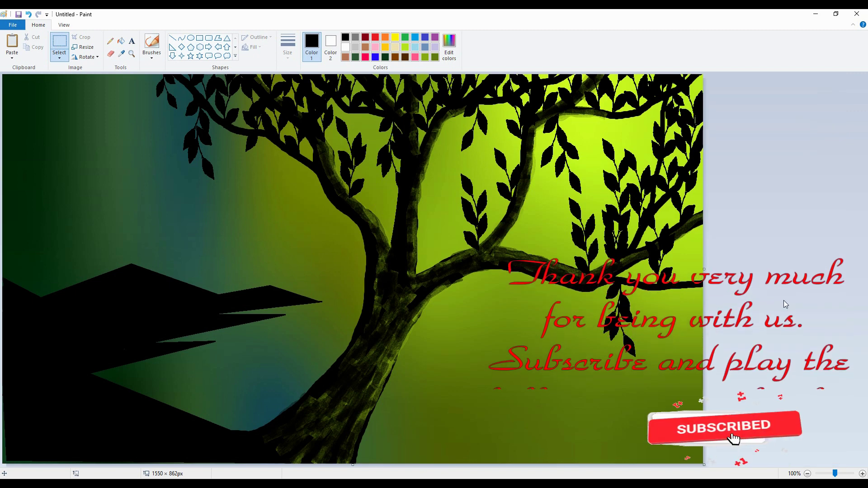